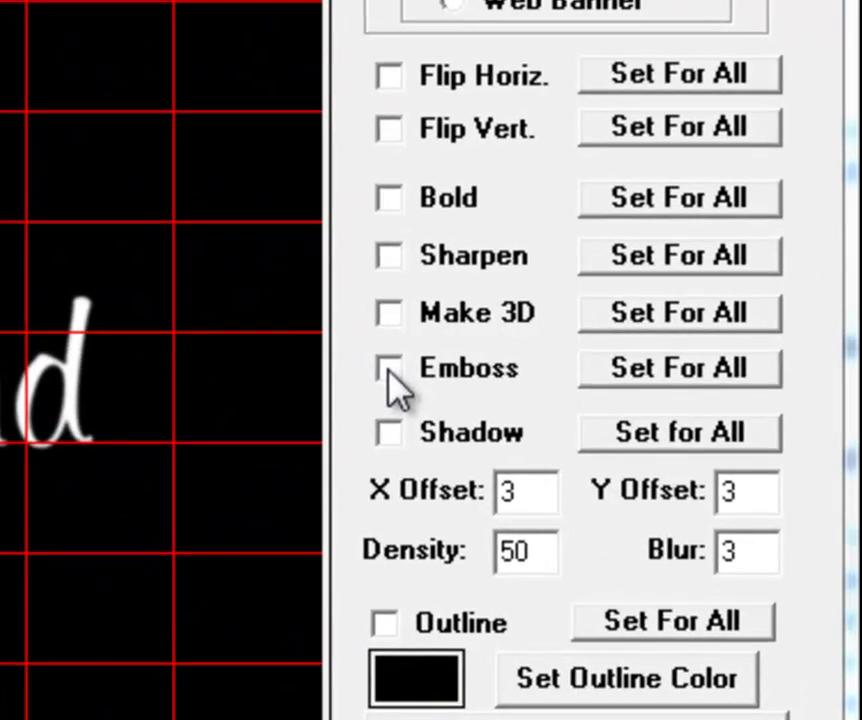
- Enable Emboss on the Winter Wonderland caption and apply it to every text line
click(389, 371)
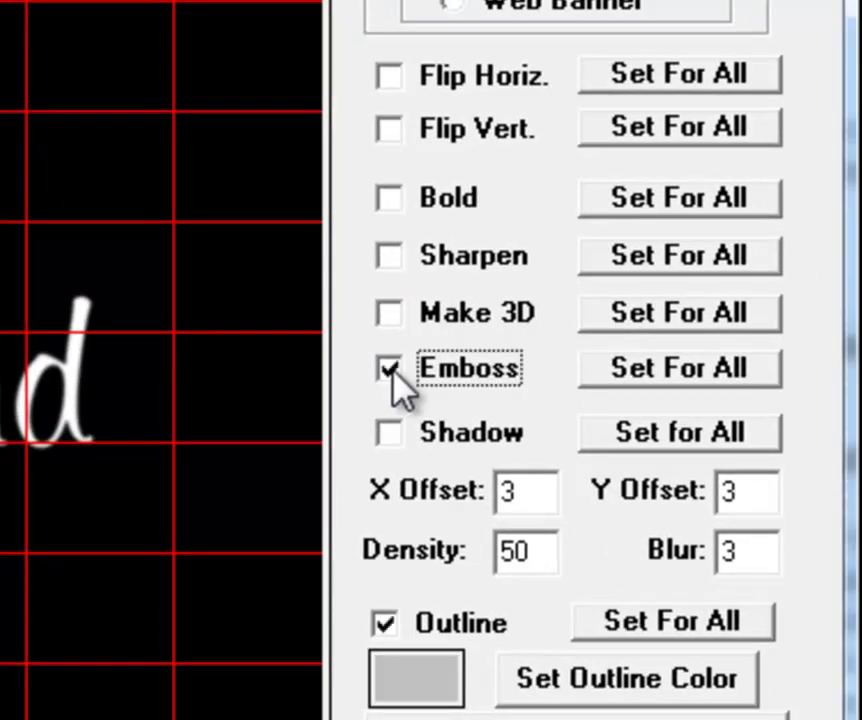
click(690, 384)
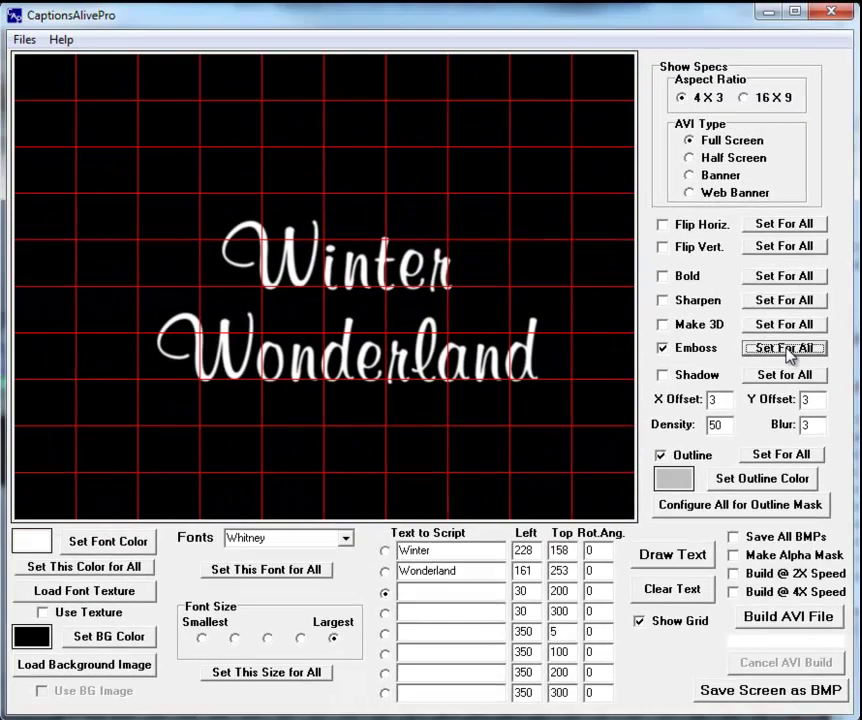
- Redraw the embossed caption and start building it as an AVI file
click(657, 556)
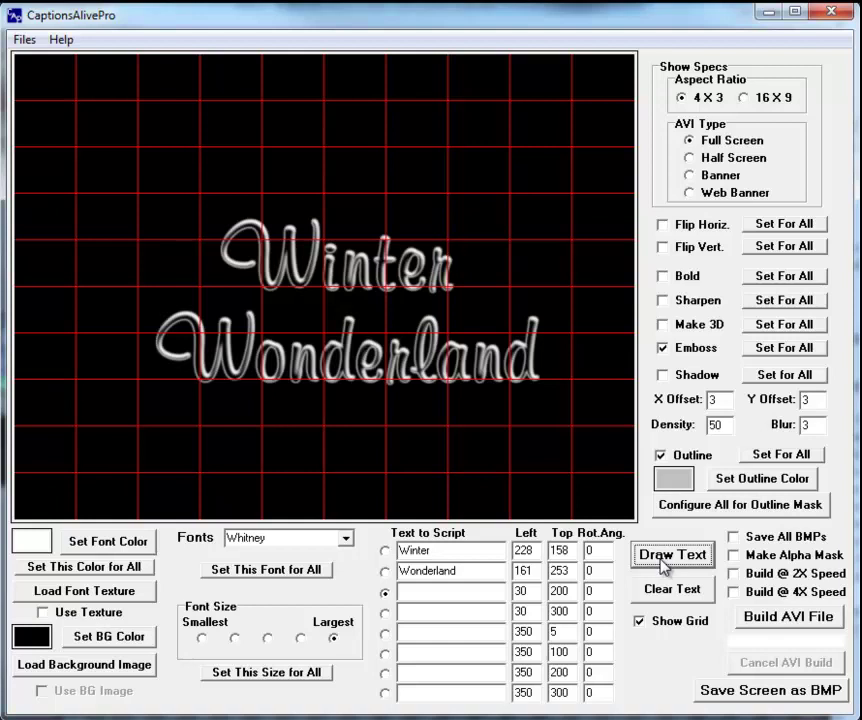
click(755, 617)
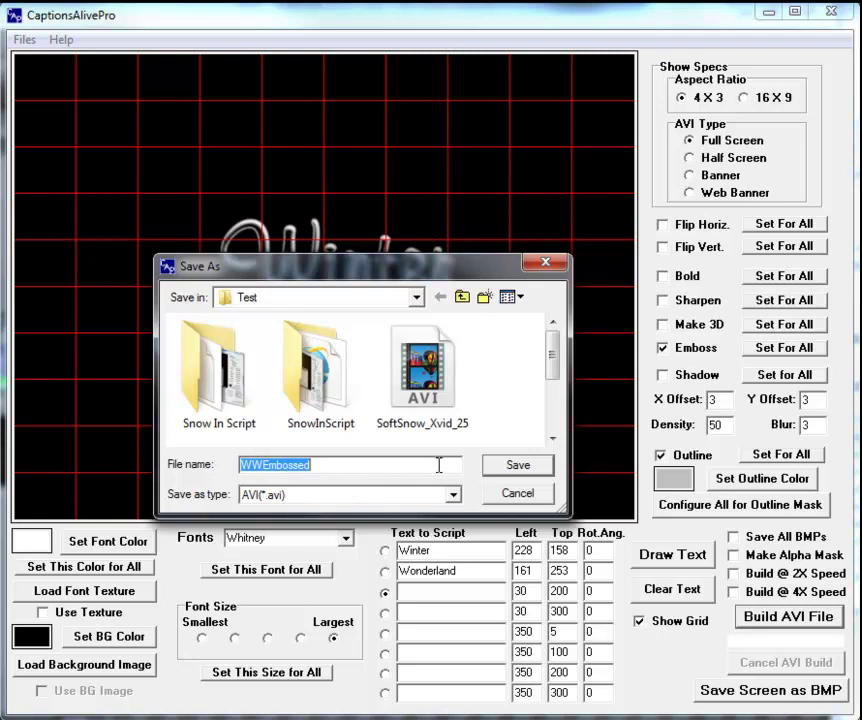
- Save the AVI as WWEmbossed in the Test folder and let the build finish
click(518, 465)
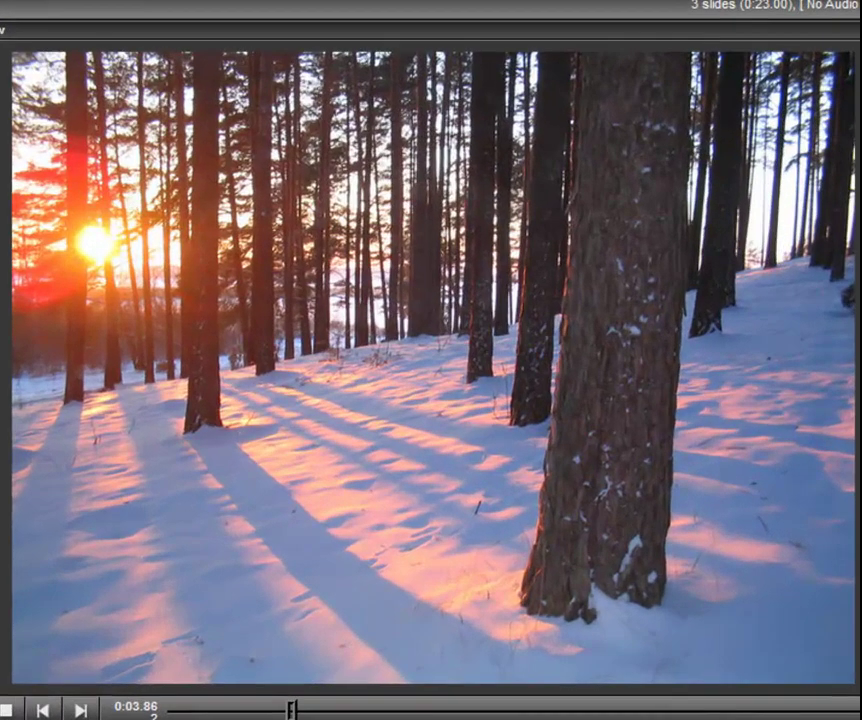
click(323, 498)
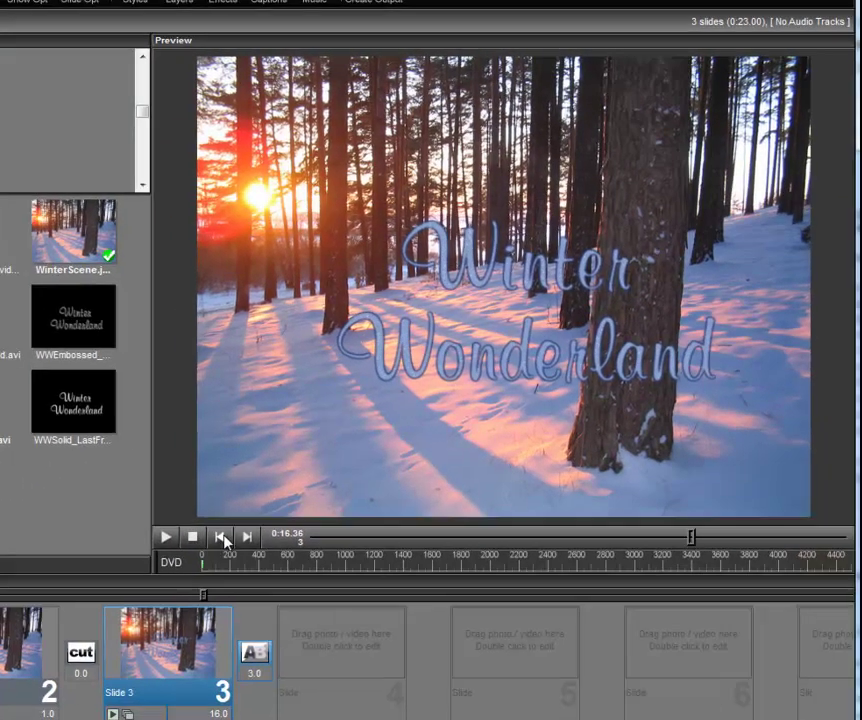
click(92, 663)
- Swap slide 3's WWOutline mask layer source for the WWEmbossed.avi video
double_click(180, 641)
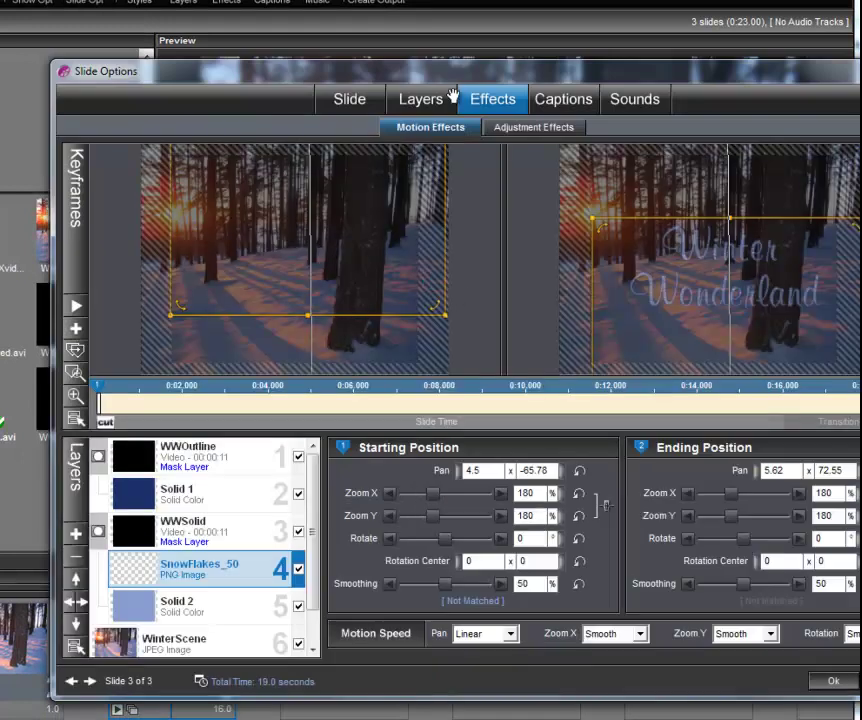
drag(455, 80, 404, 38)
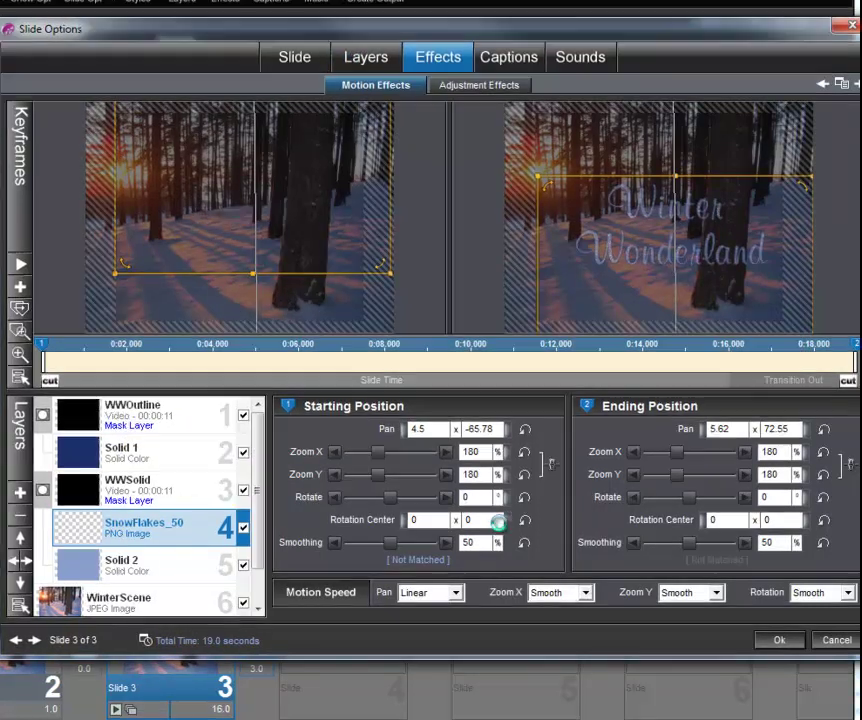
click(366, 60)
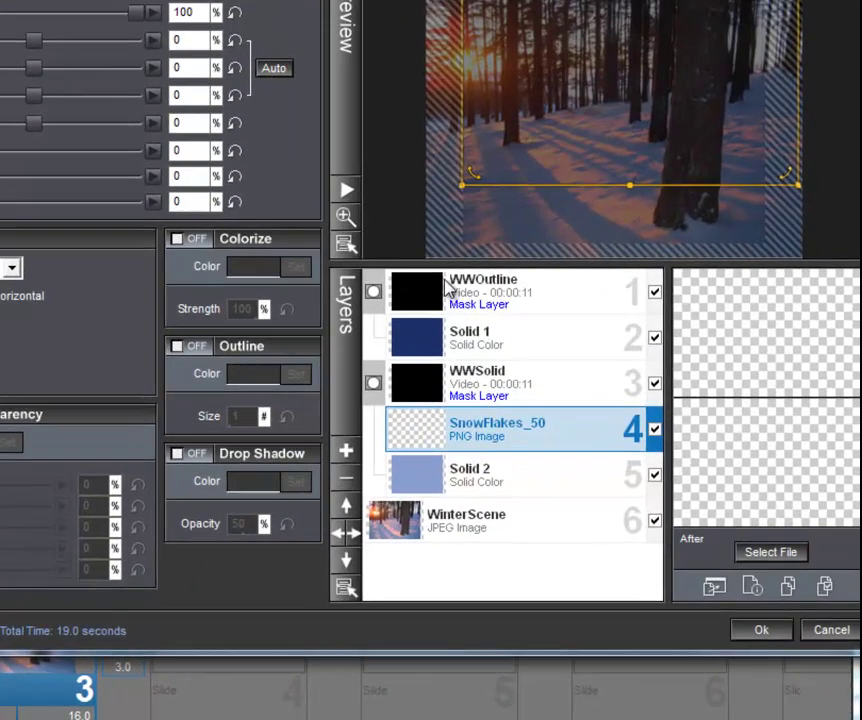
click(447, 290)
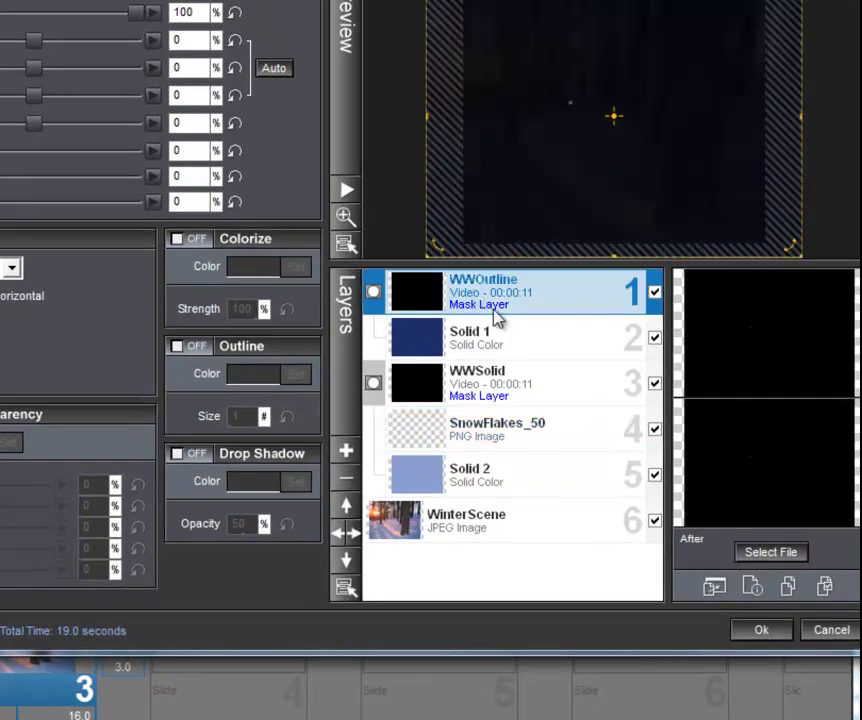
click(771, 553)
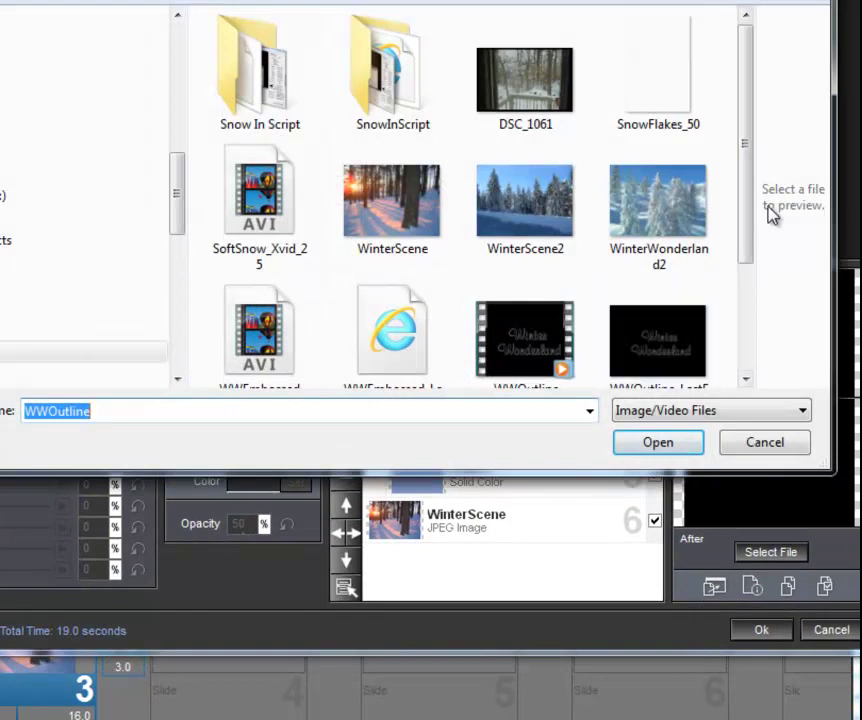
drag(752, 220, 750, 312)
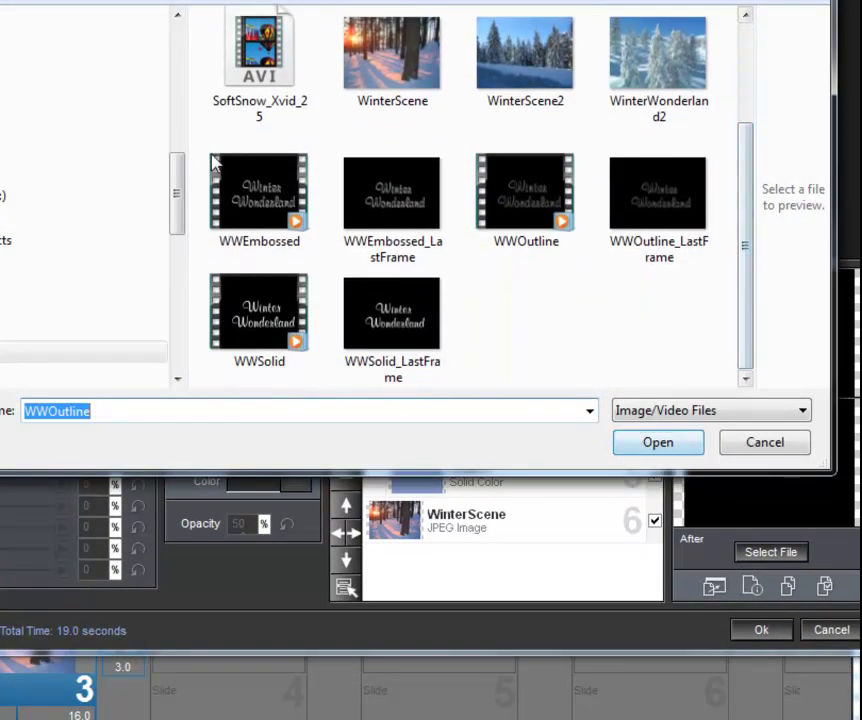
click(264, 210)
click(656, 450)
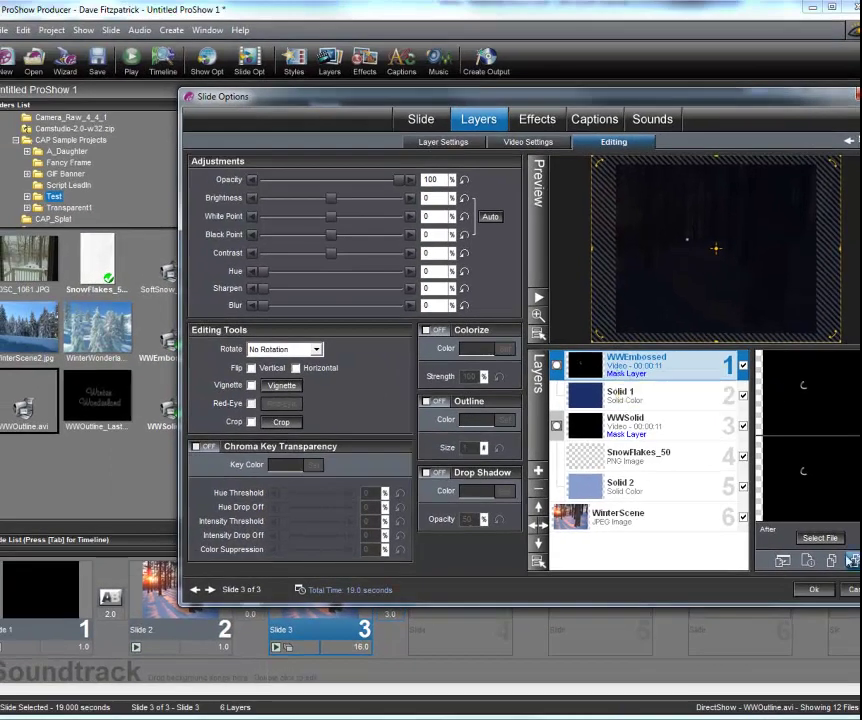
- Close Slide Options with Ok, keeping the slide 3 layer changes
click(815, 590)
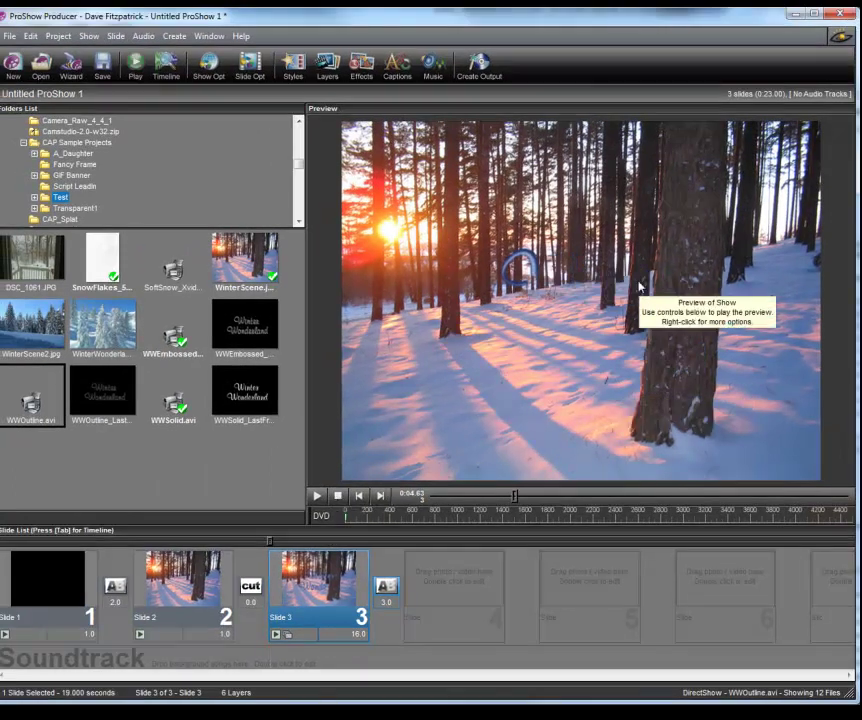
- Drag the WWEmbossed mask's ending position down-left and copy it to the start
double_click(311, 596)
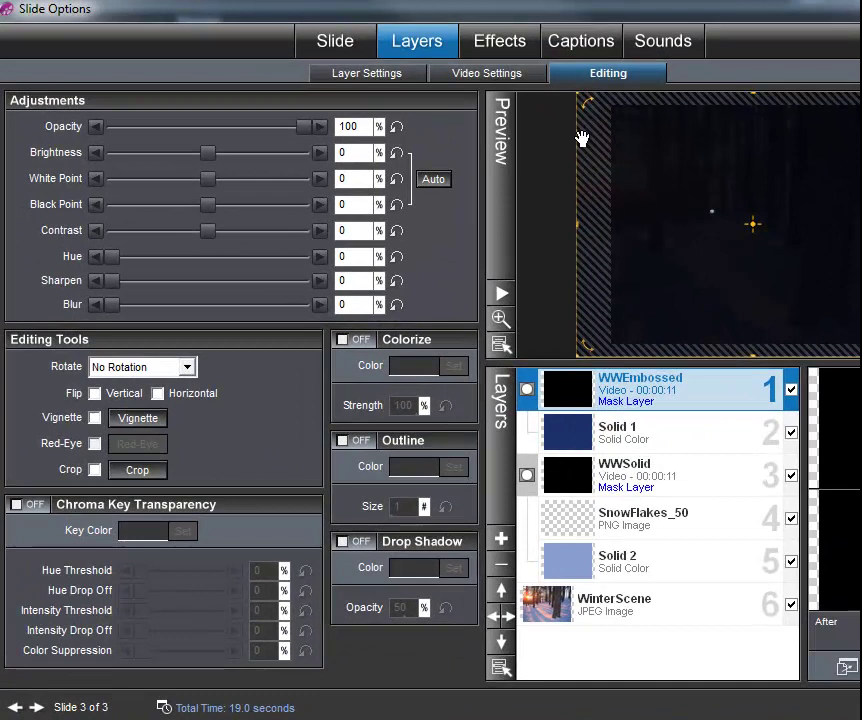
click(506, 68)
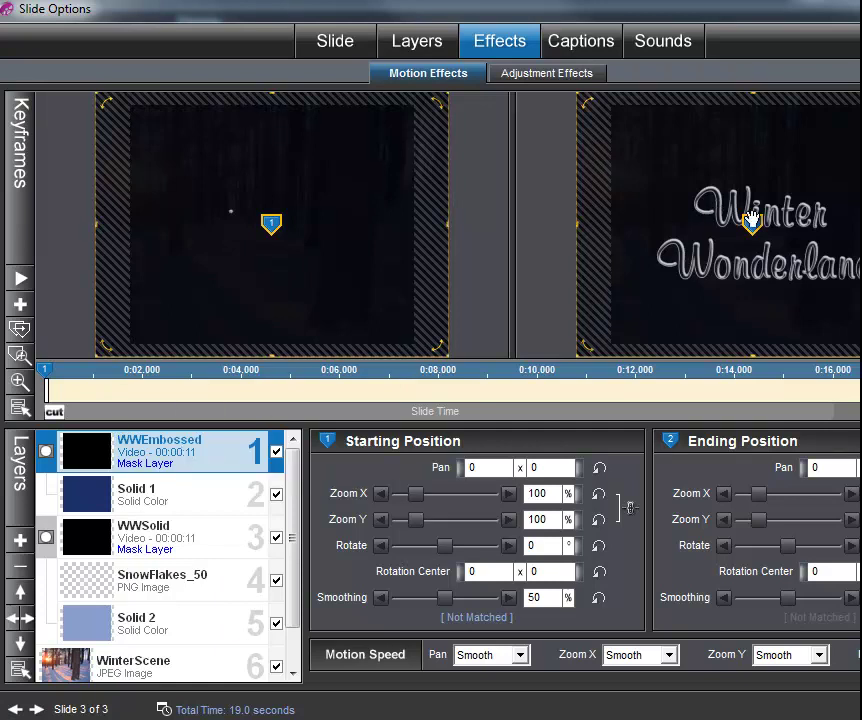
drag(777, 248, 704, 282)
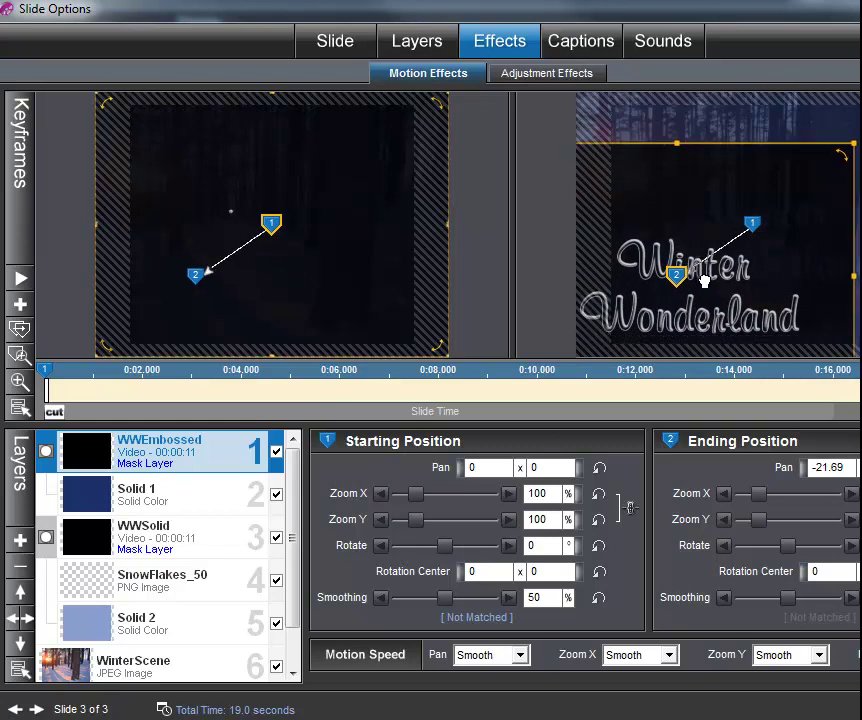
click(19, 329)
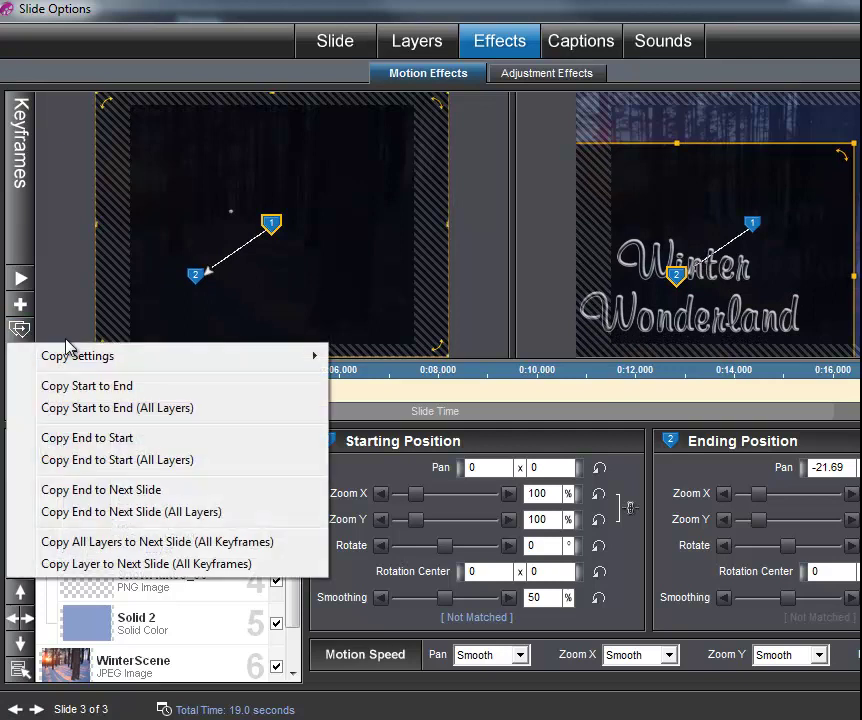
click(99, 440)
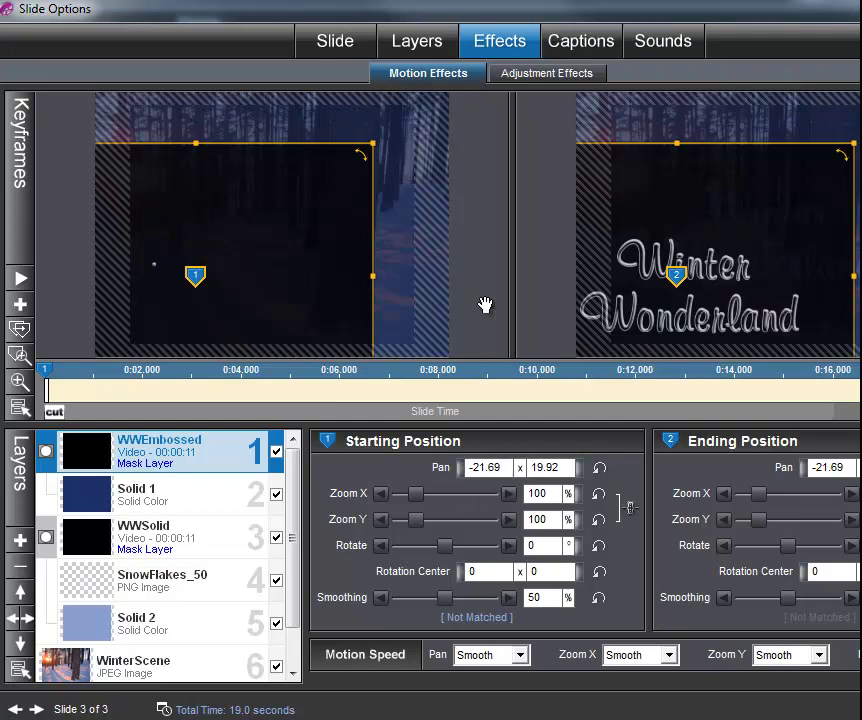
- Set the starting pan to -22 x 20 and copy it to the ending position
click(505, 468)
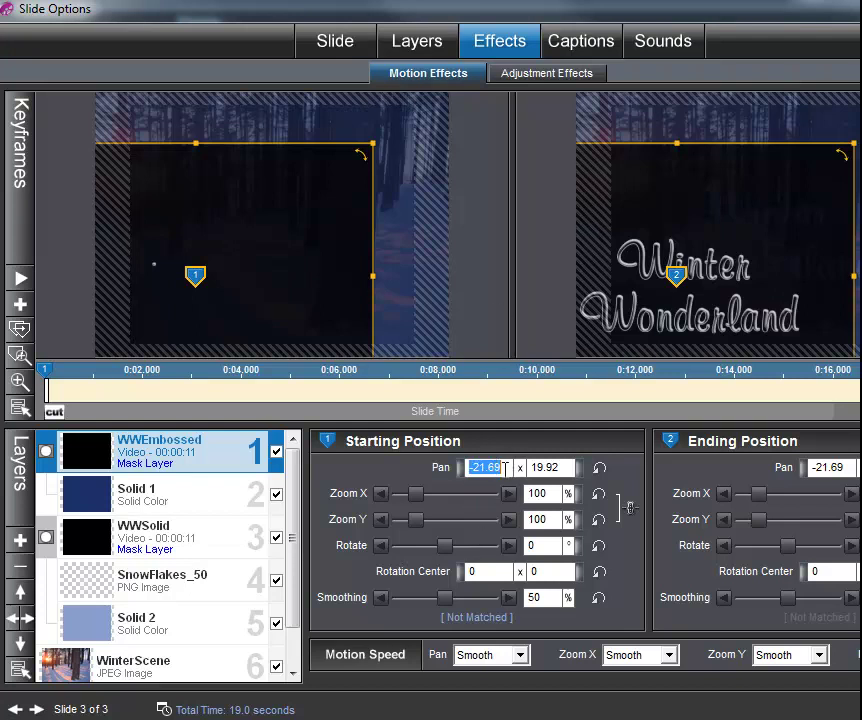
drag(474, 467, 505, 468)
text(22)
key(Tab)
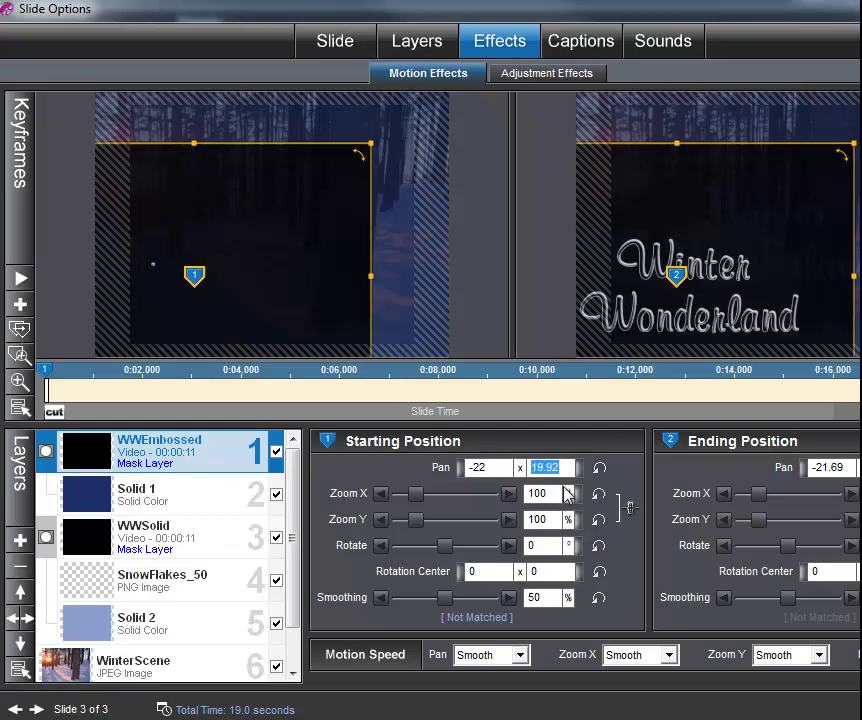
text(20)
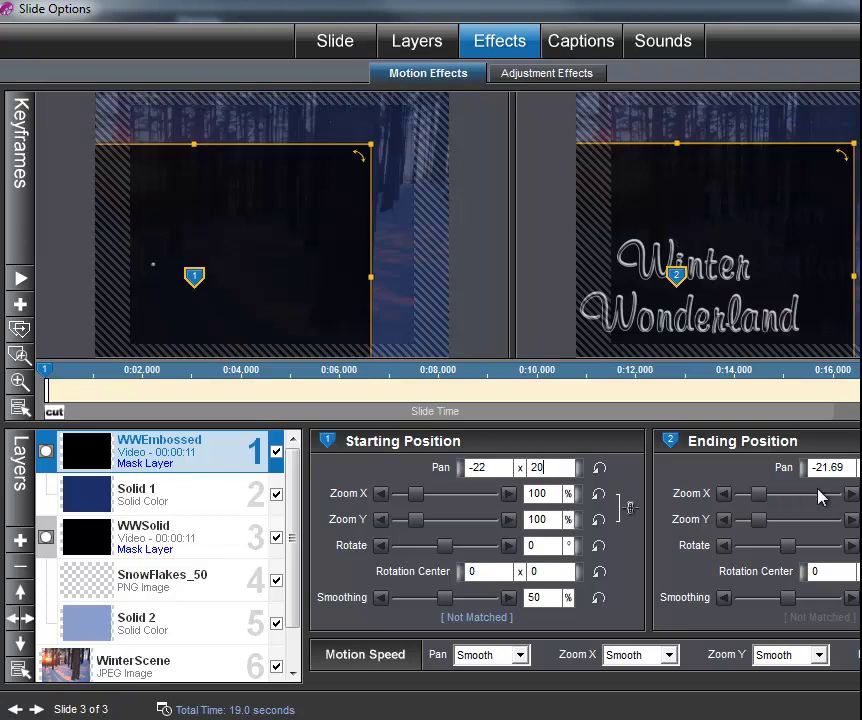
click(20, 330)
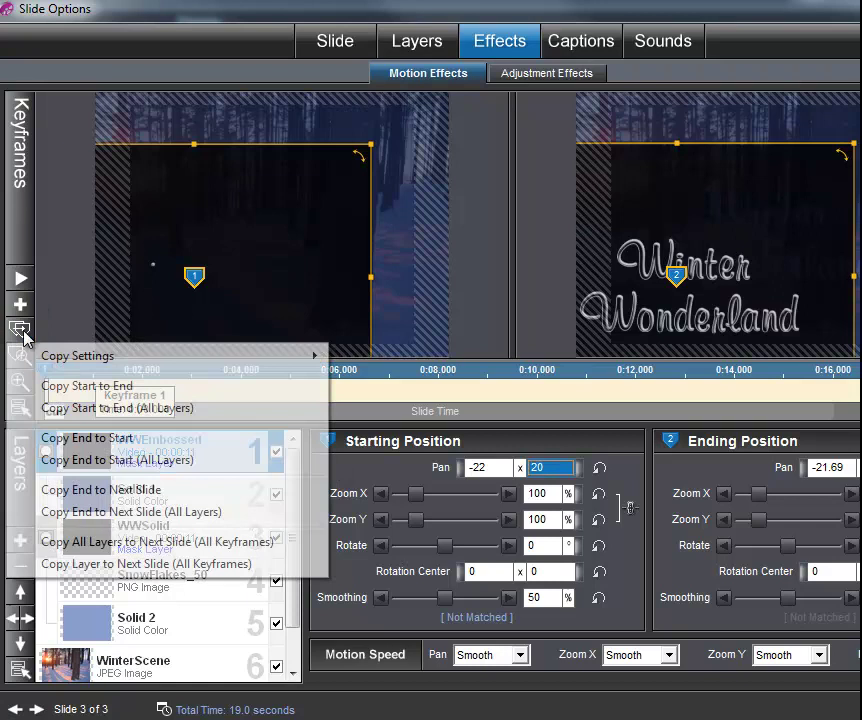
click(92, 389)
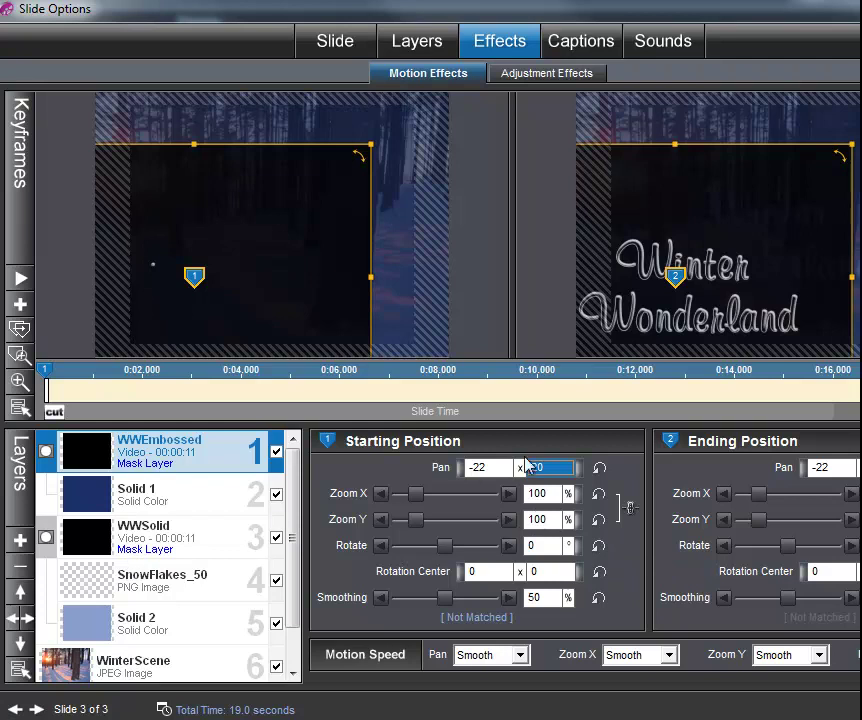
- Give the WWSolid mask layer a starting pan of -22 x 20 and copy it to the end
click(127, 548)
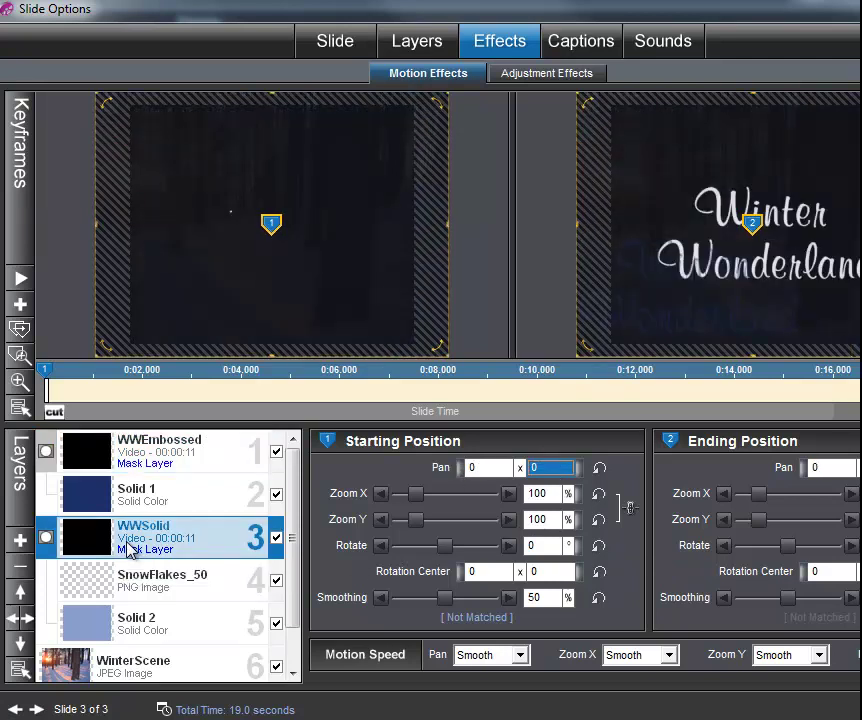
click(488, 468)
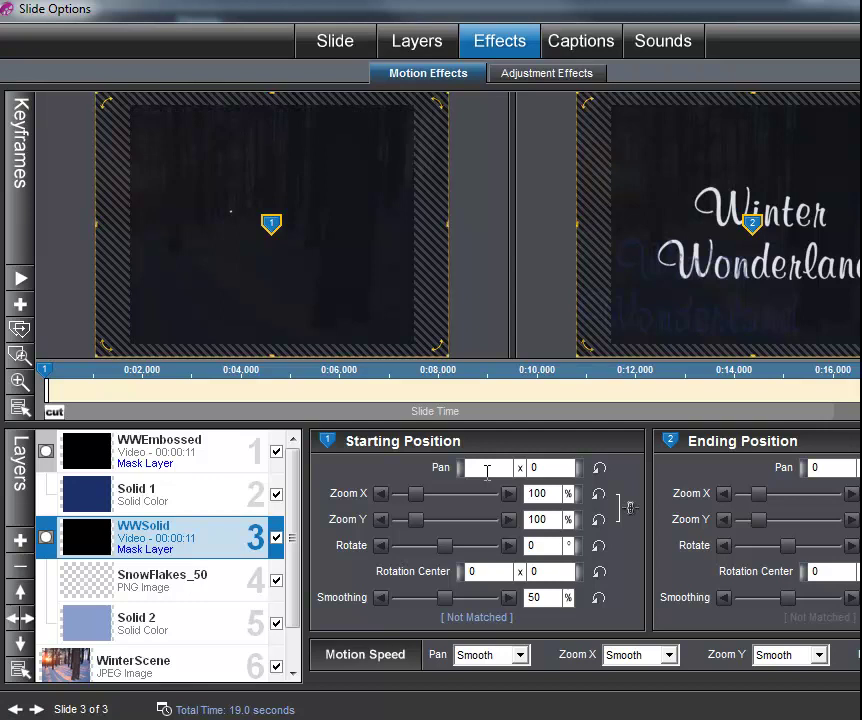
text(-22)
click(541, 467)
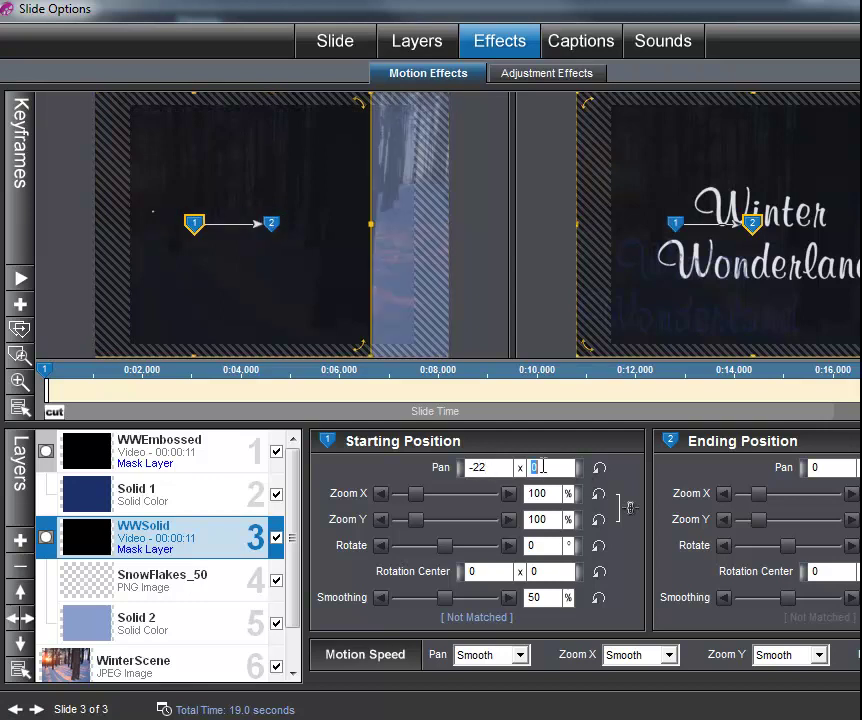
text(20)
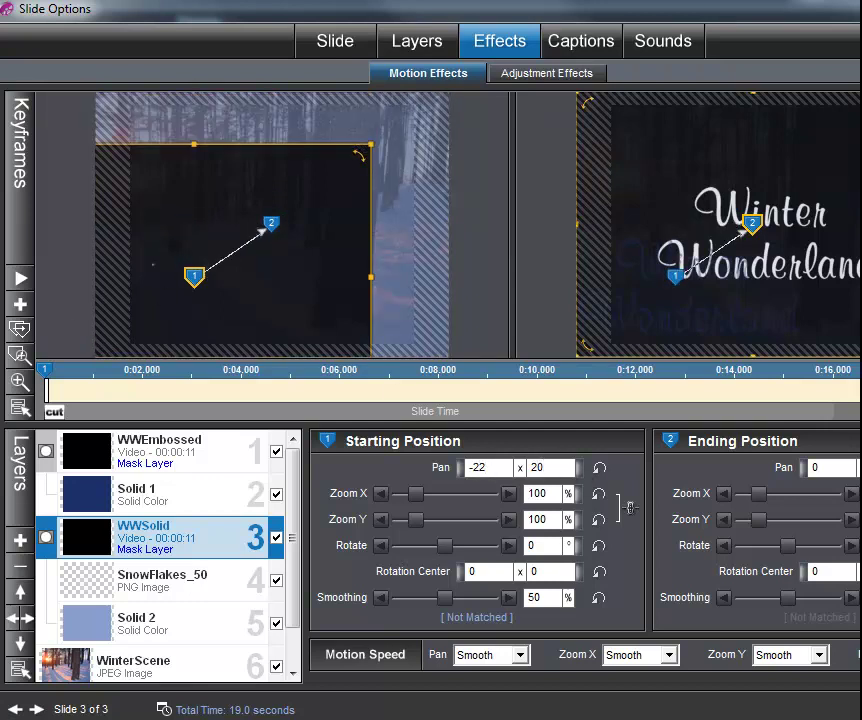
click(19, 329)
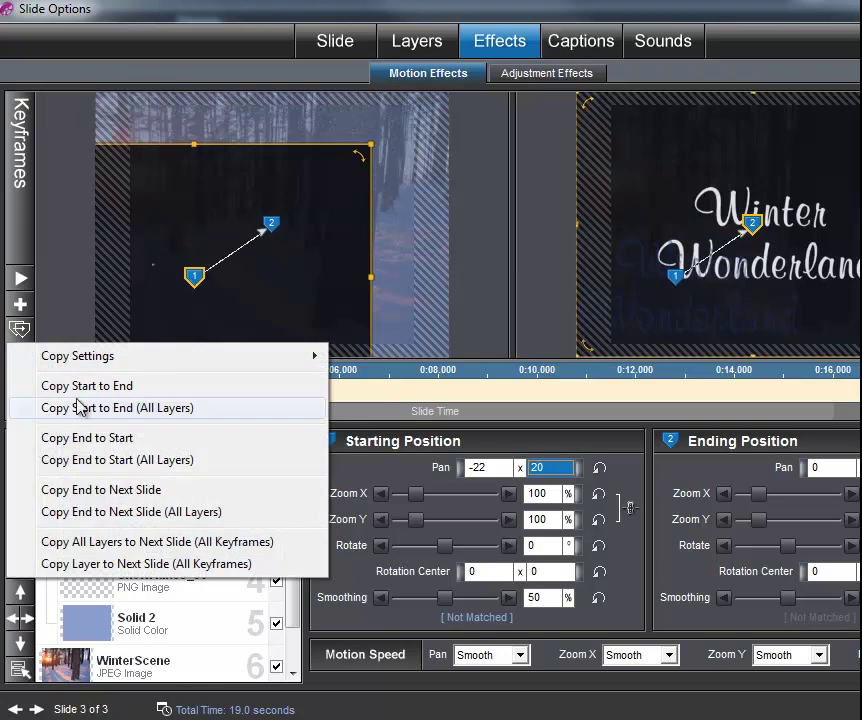
click(86, 386)
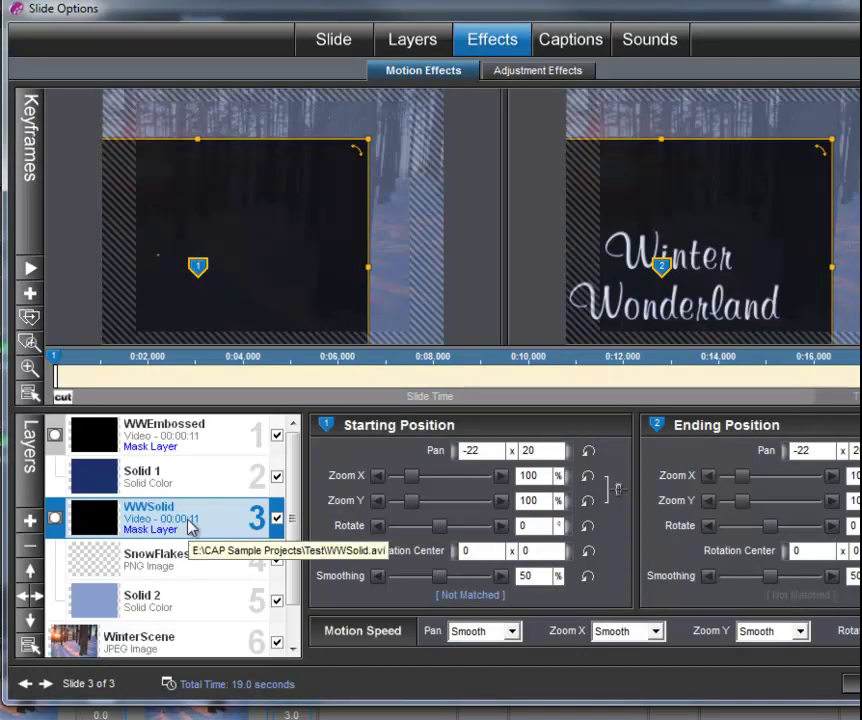
- Duplicate the WWSolid layer and move the copy down to sit just above WinterScene
right_click(191, 526)
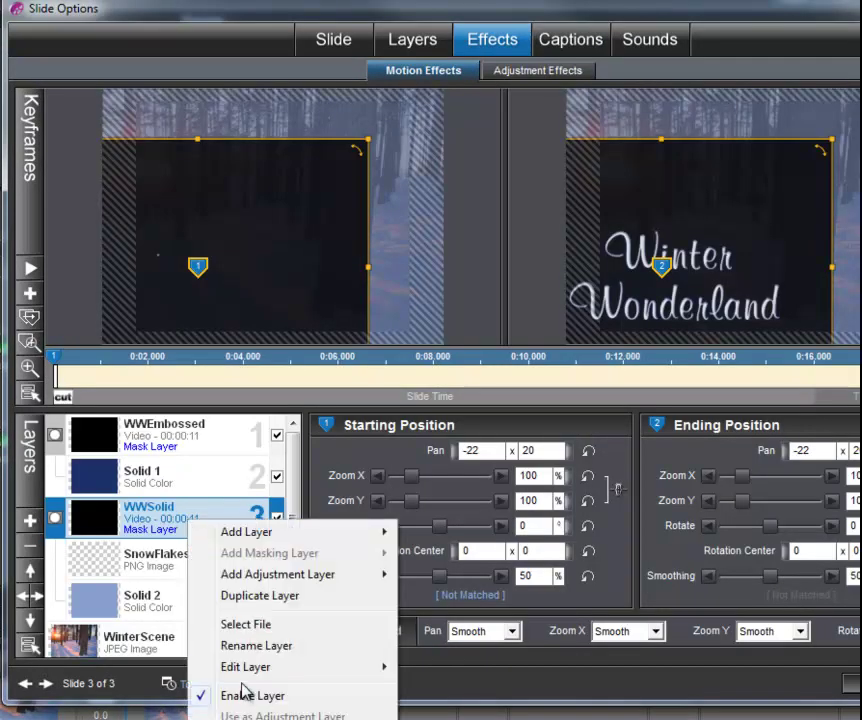
click(250, 598)
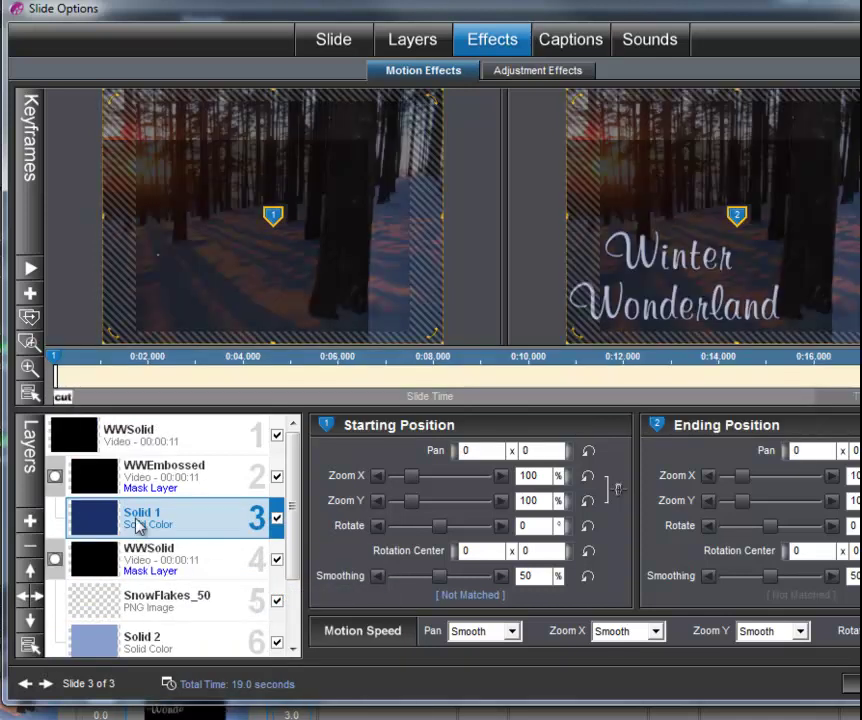
click(165, 437)
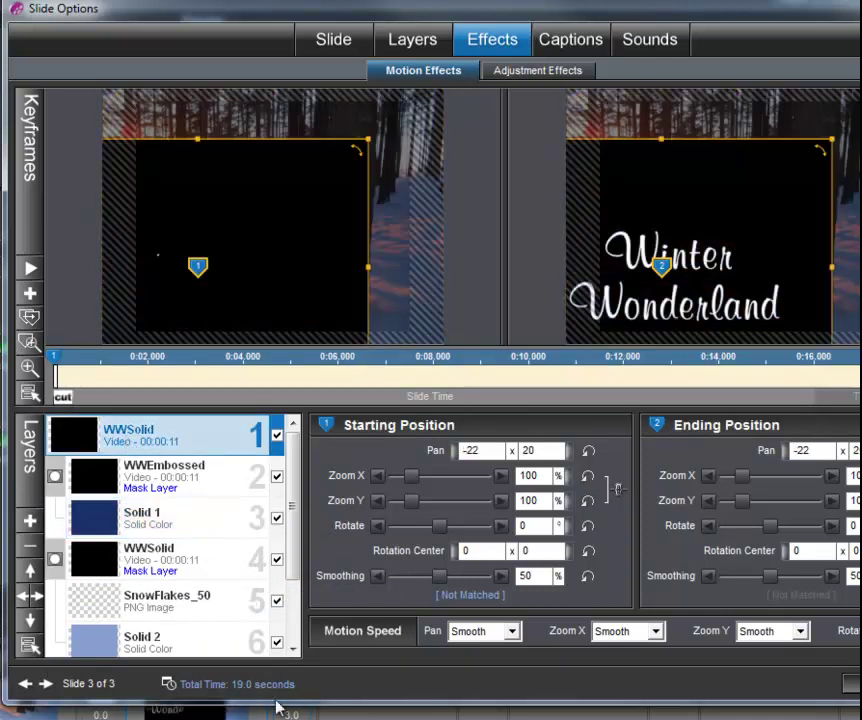
click(30, 620)
click(30, 620)
click(30, 620)
click(30, 620)
click(30, 620)
click(30, 620)
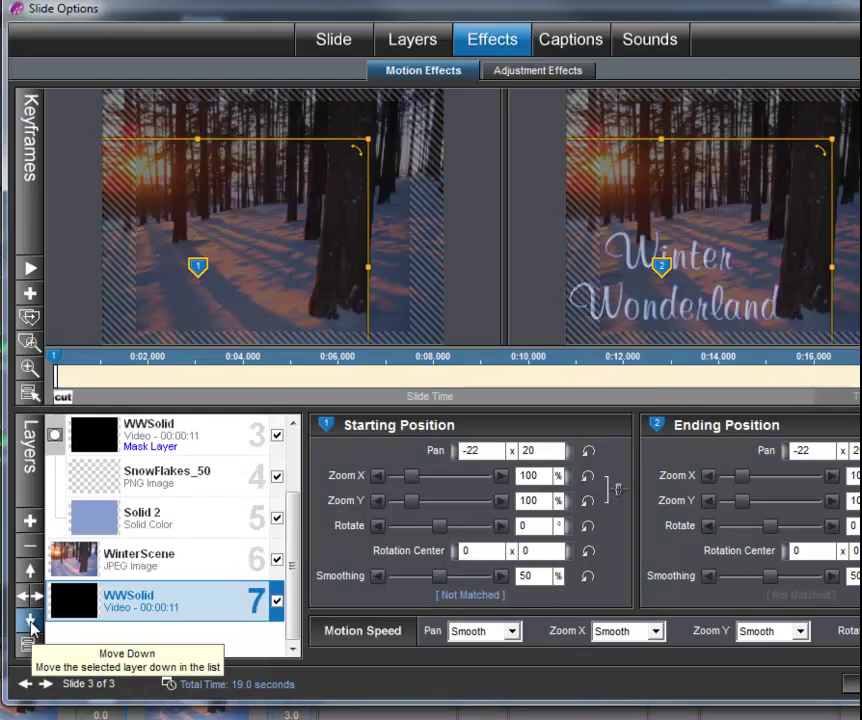
click(30, 570)
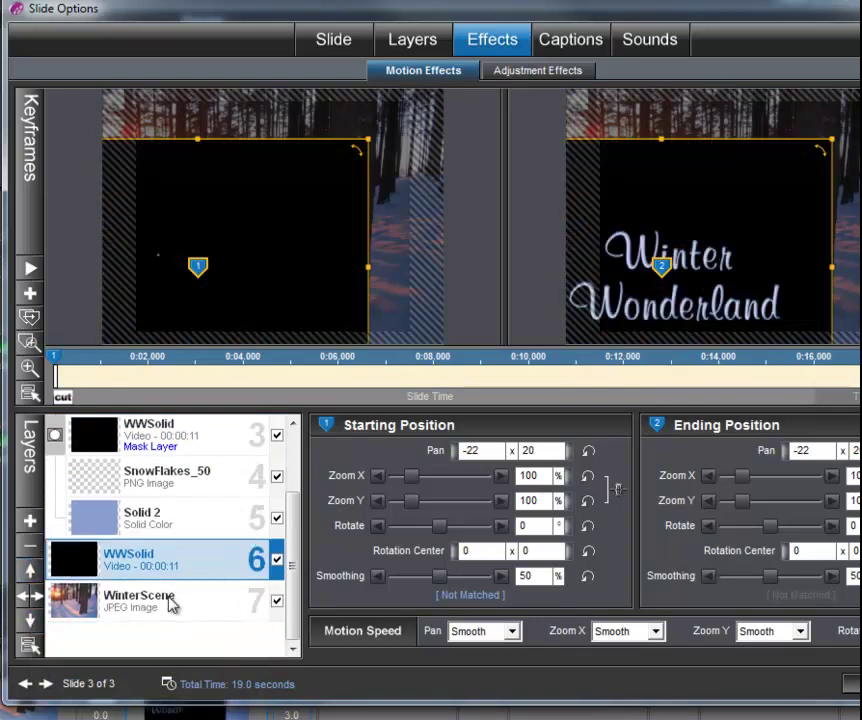
- Add a black solid-colour layer, Solid 3, above WinterScene
click(170, 602)
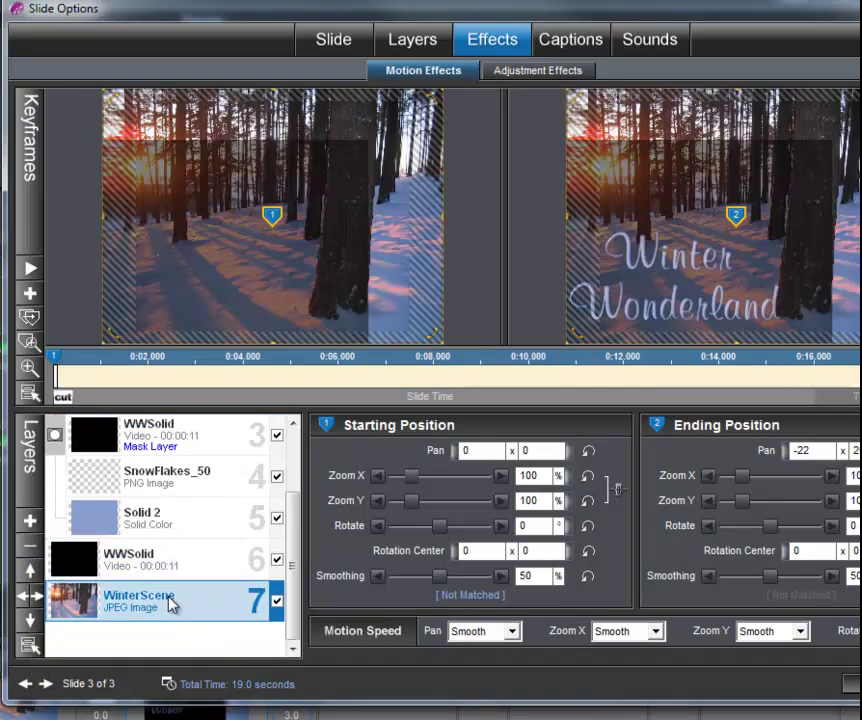
click(33, 534)
click(119, 566)
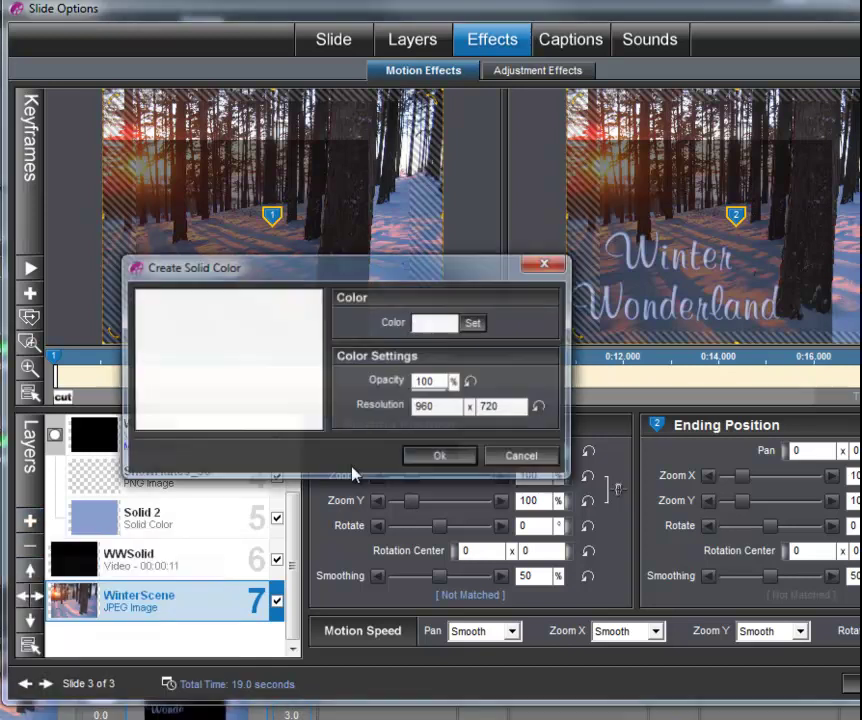
click(476, 325)
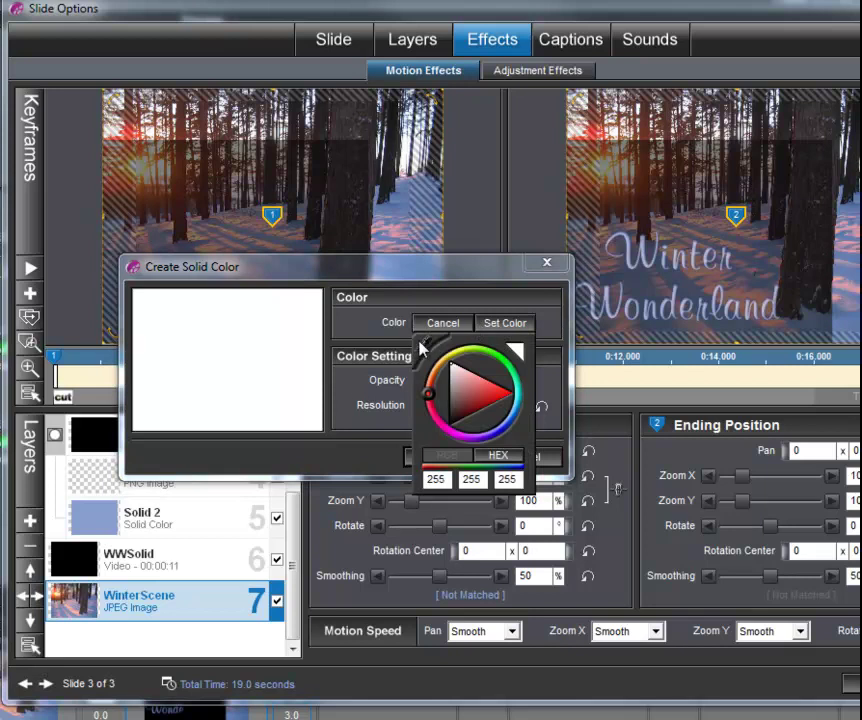
click(505, 425)
click(452, 422)
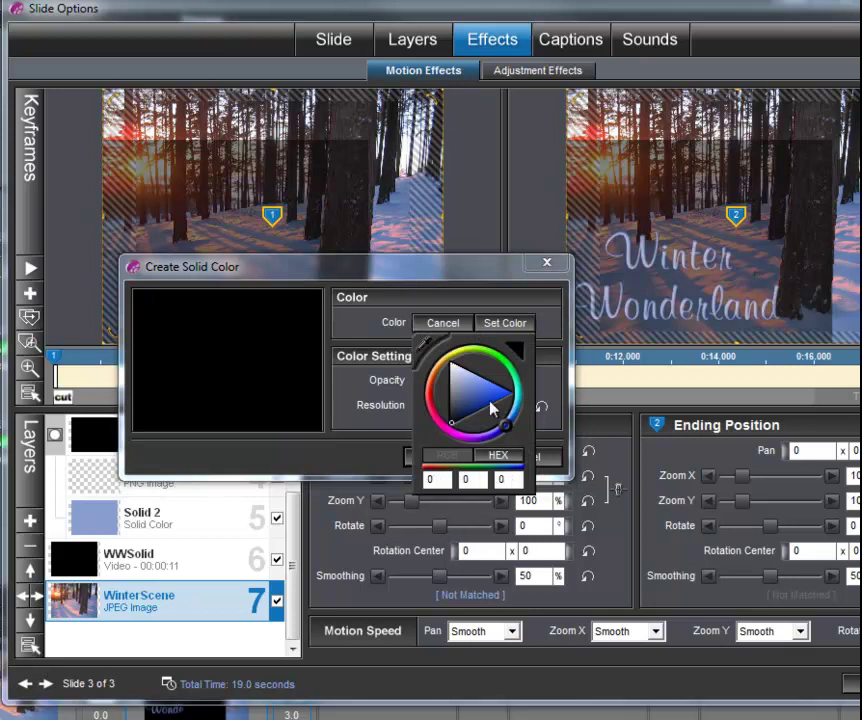
click(505, 323)
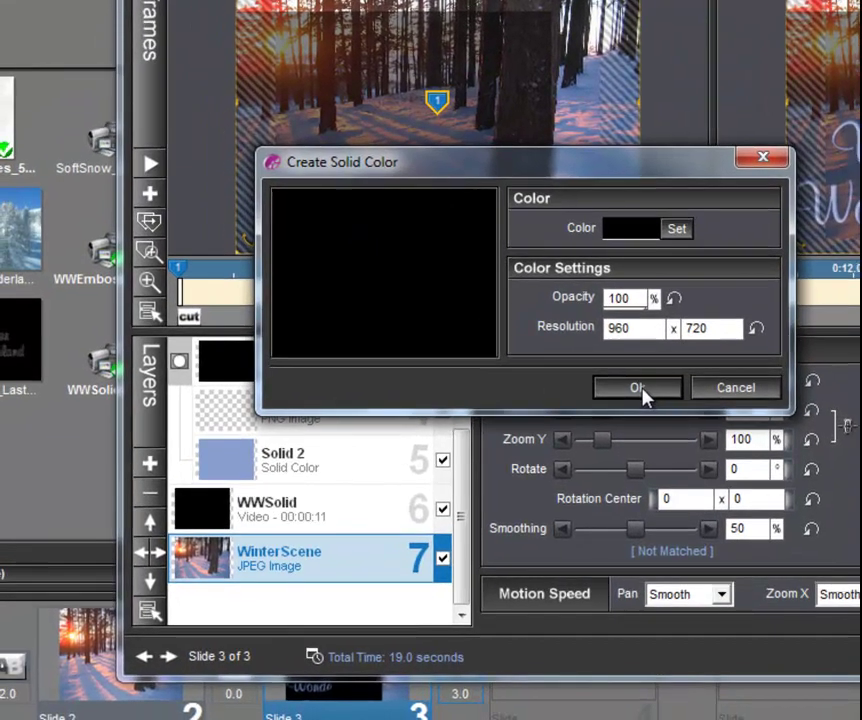
click(612, 398)
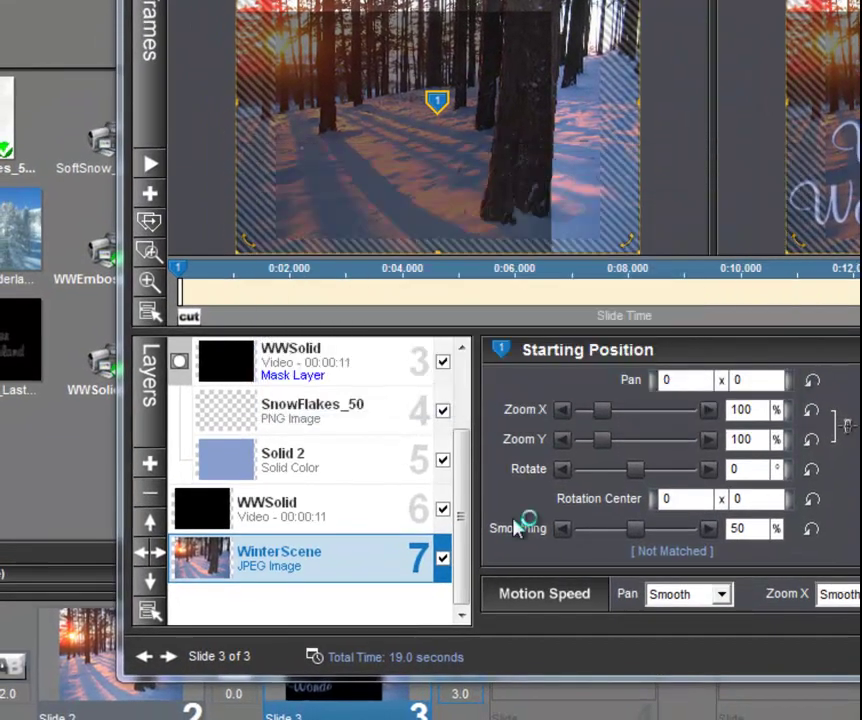
click(275, 513)
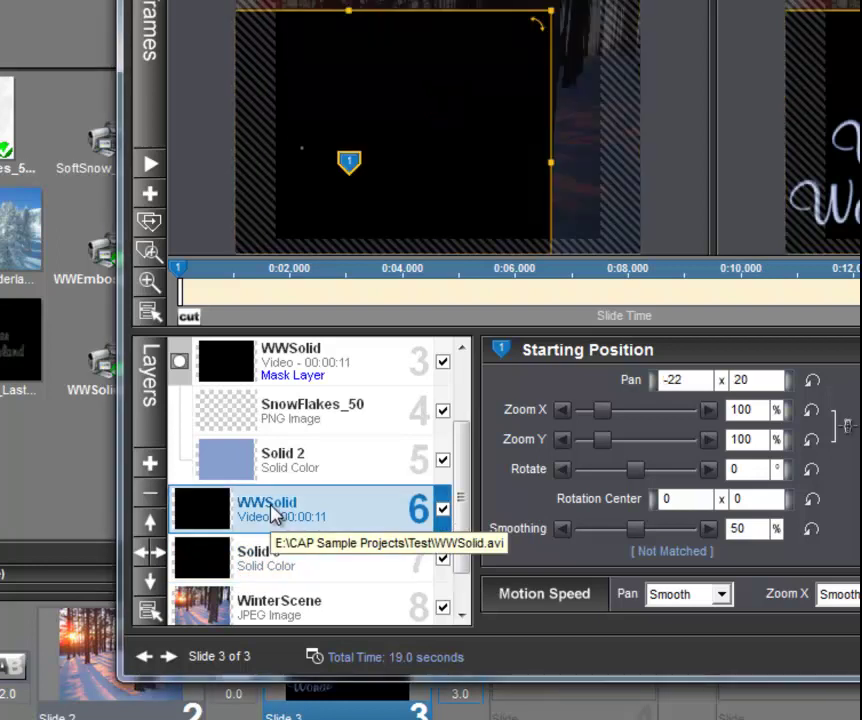
- Make the WWSolid copy a masking layer and set its Blur to 25%
right_click(275, 513)
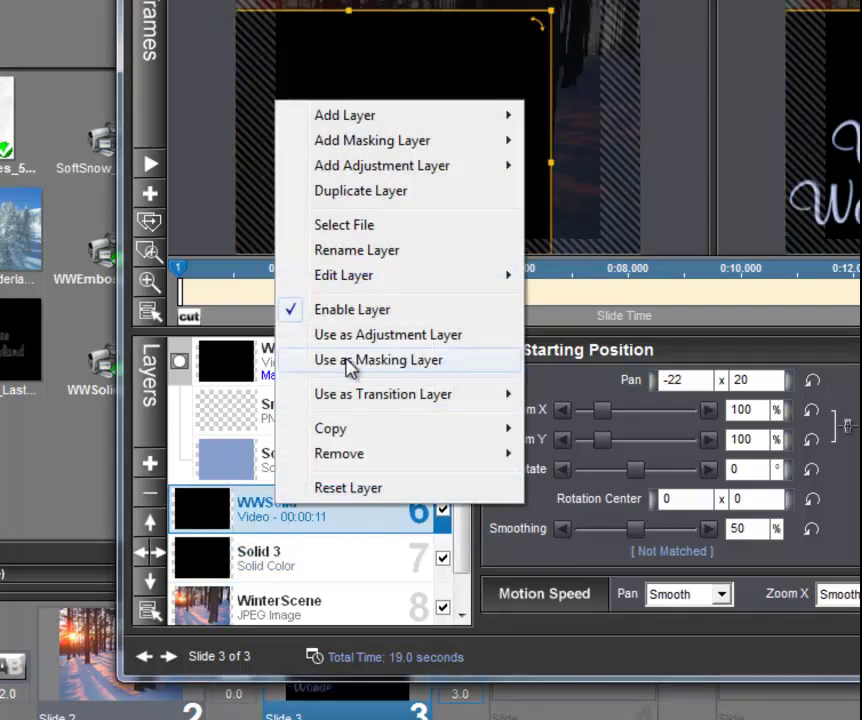
click(348, 364)
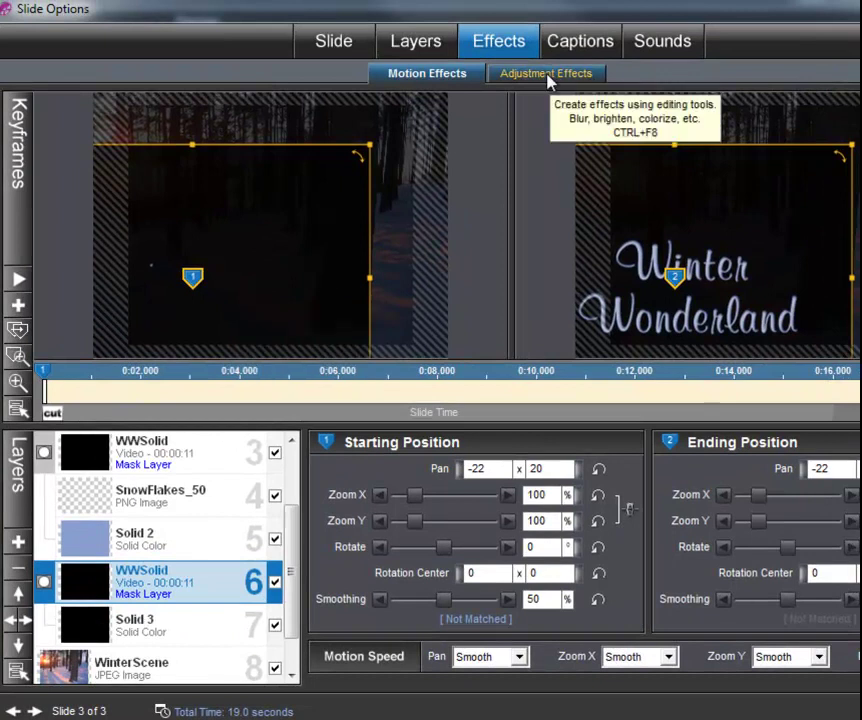
click(426, 50)
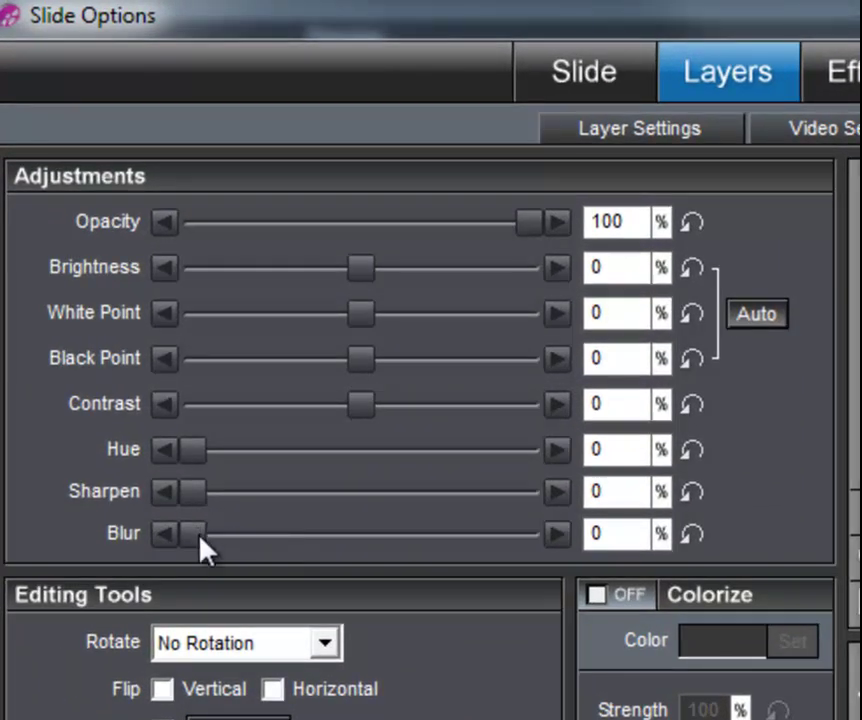
drag(200, 540, 283, 548)
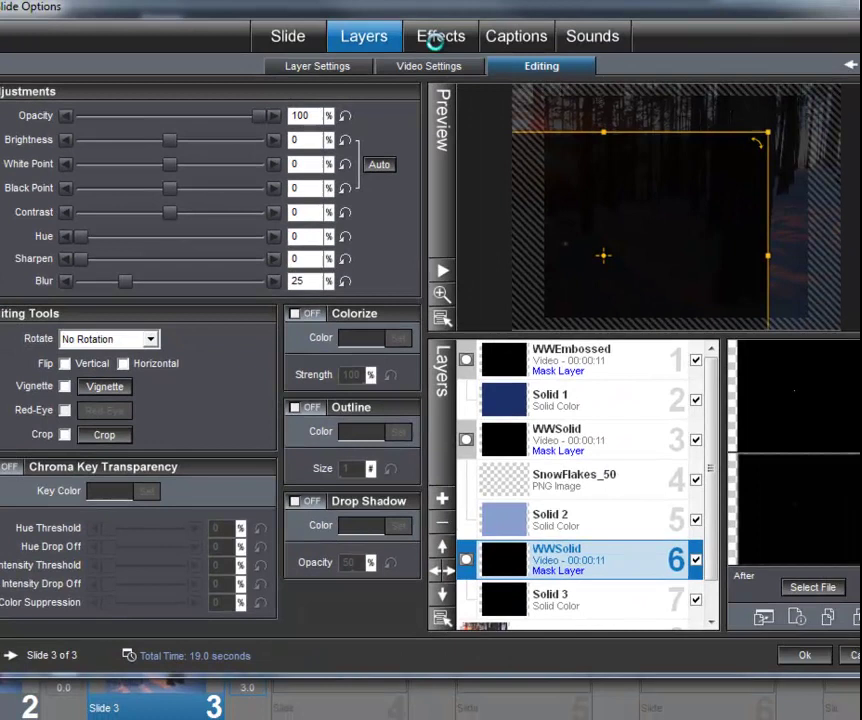
- Set the blurred mask's starting pan to -21.3 x 20.7 and copy it to the end
click(850, 72)
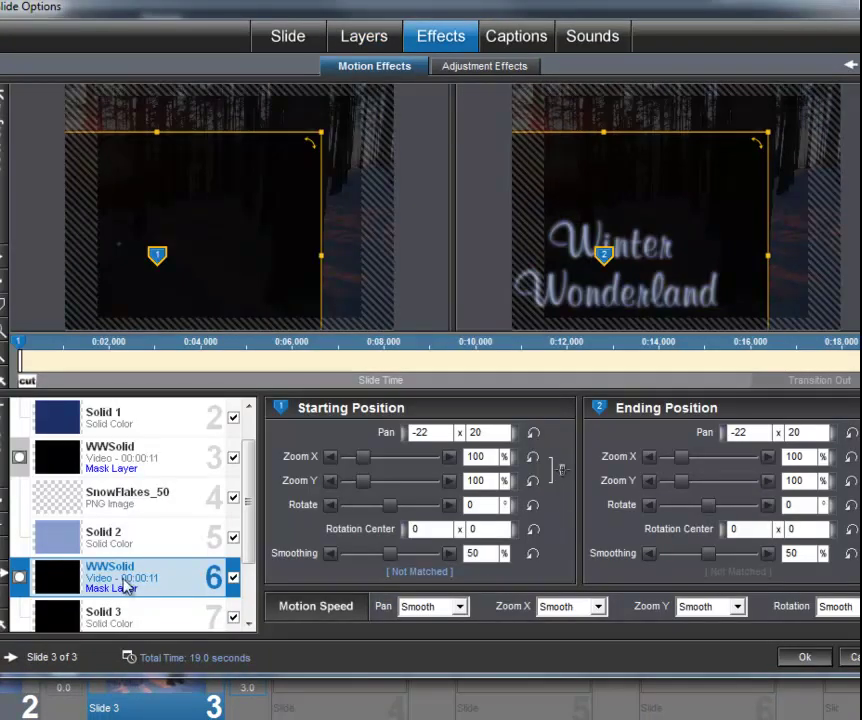
click(439, 433)
click(428, 432)
key(BackSpace)
text(1)
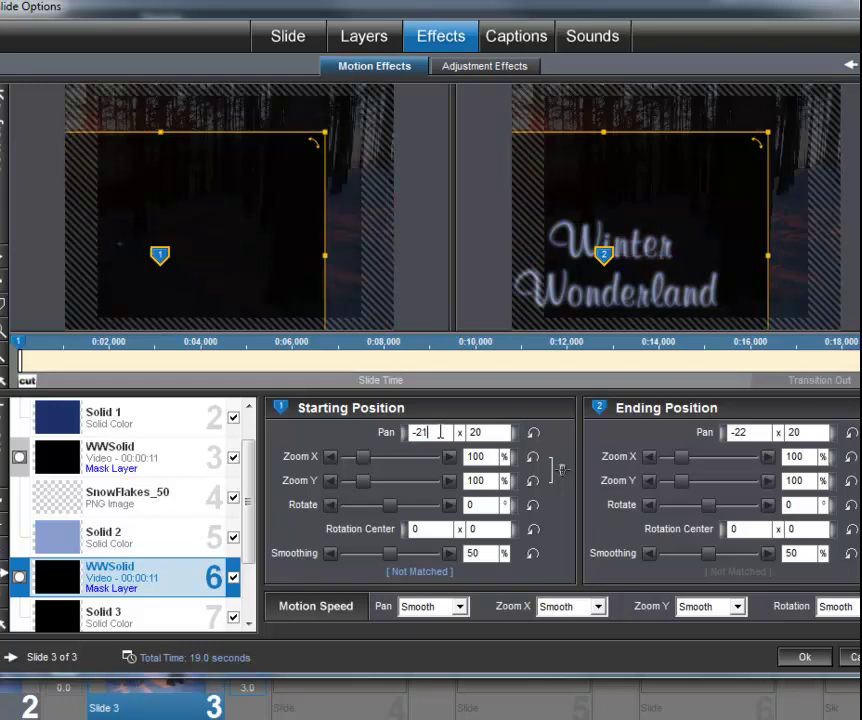
text(.3)
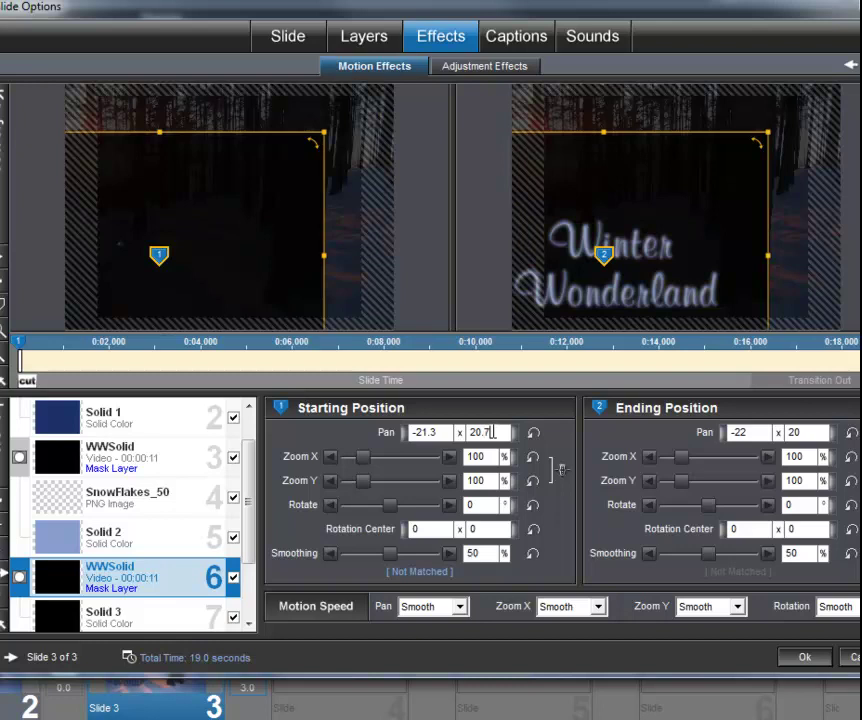
click(3, 318)
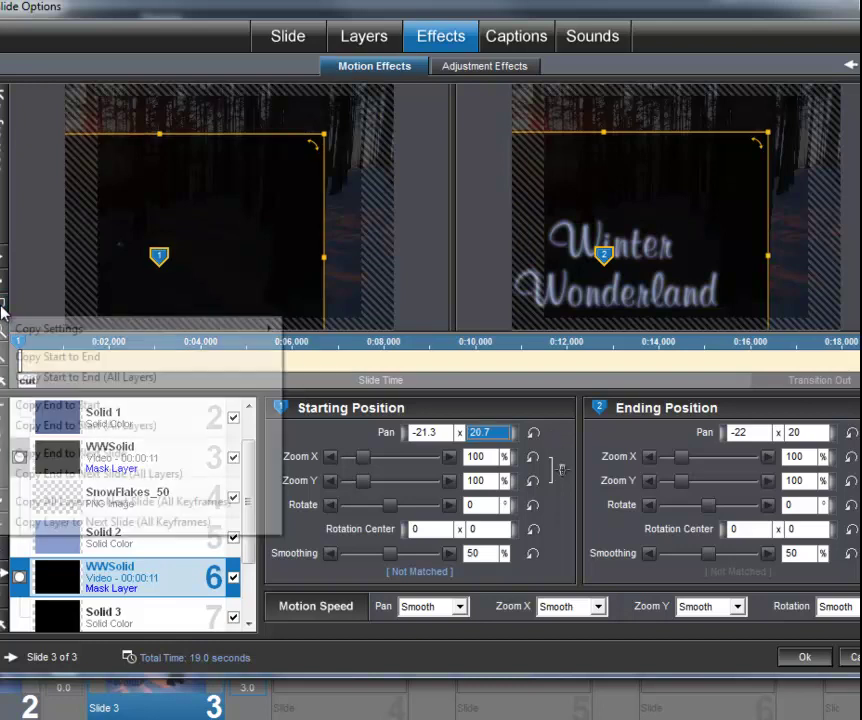
click(57, 358)
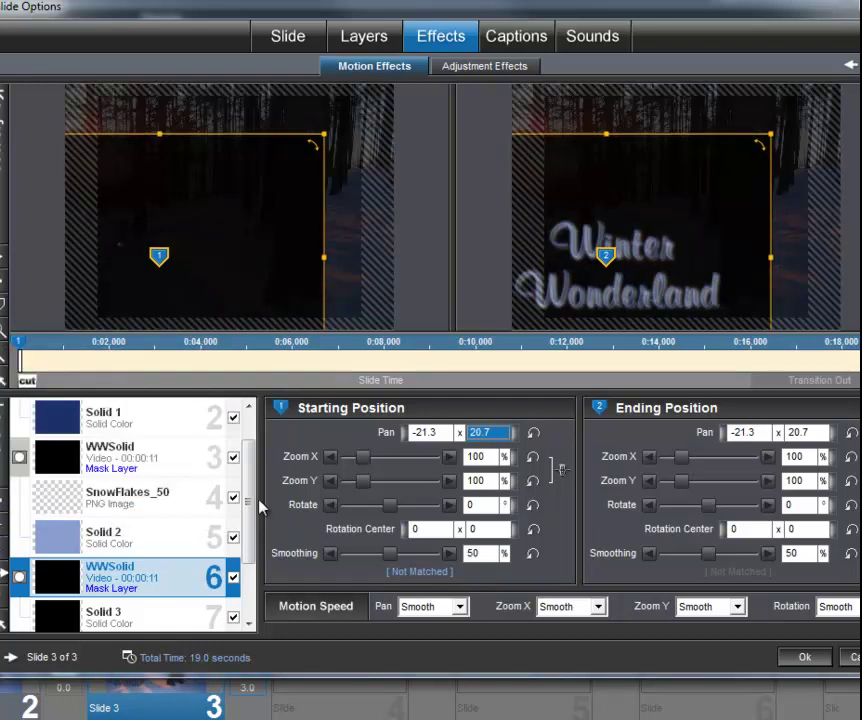
- Close Slide 3's options and preview the Winter title writing itself in, then stop playback
click(826, 655)
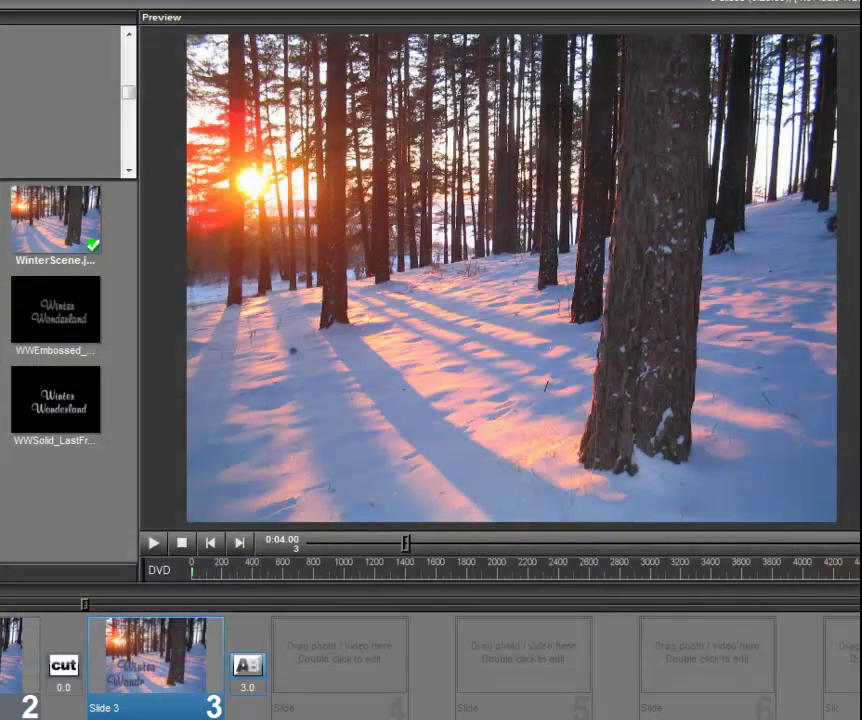
drag(90, 607, 163, 609)
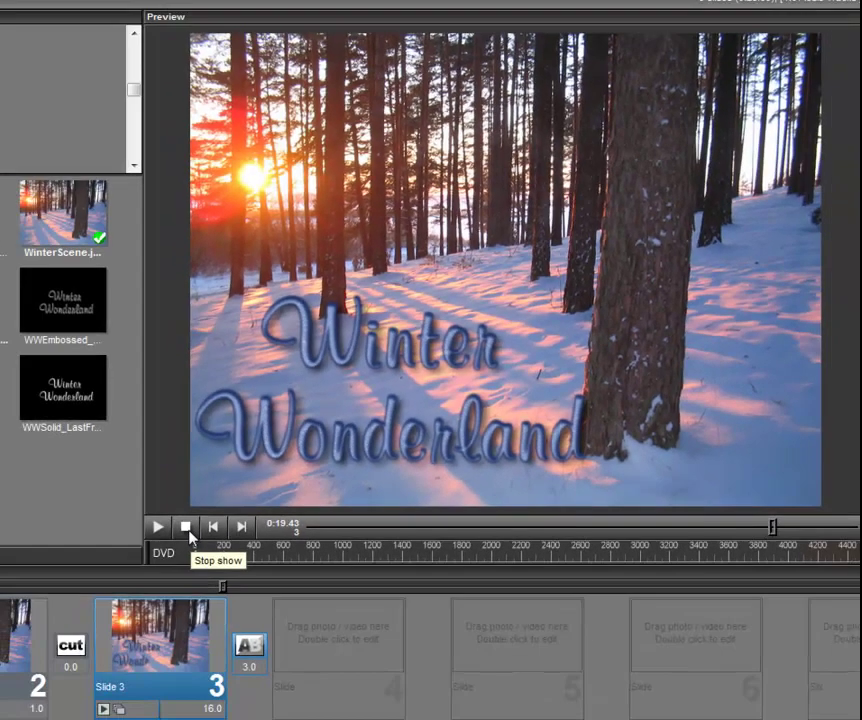
click(186, 527)
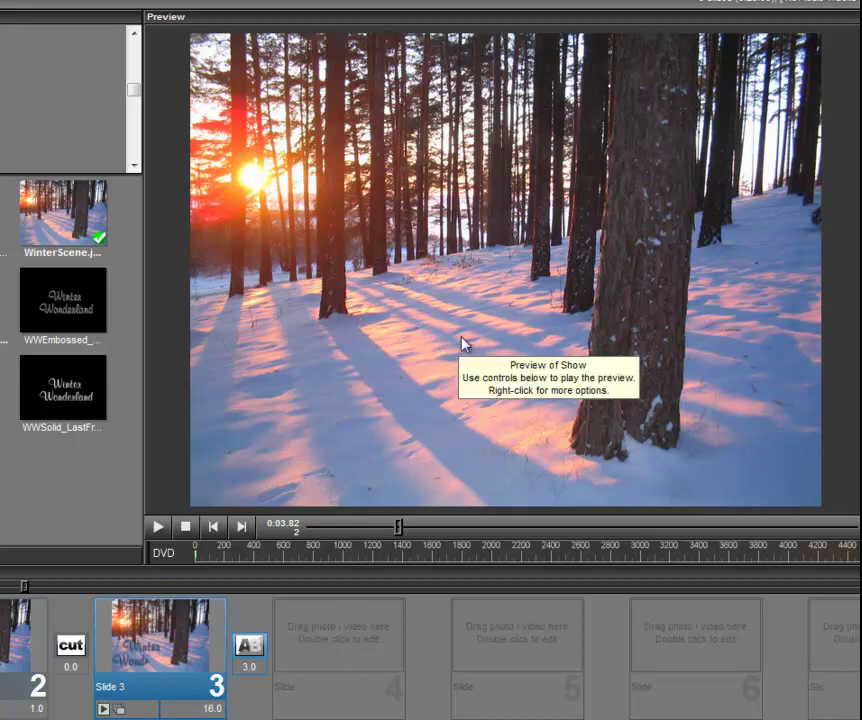
click(158, 527)
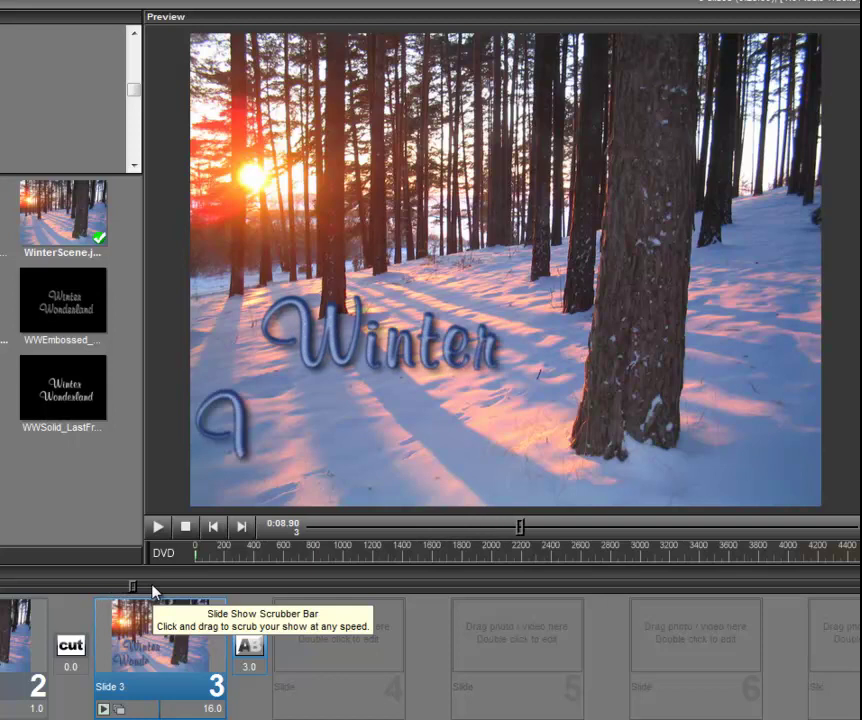
click(185, 526)
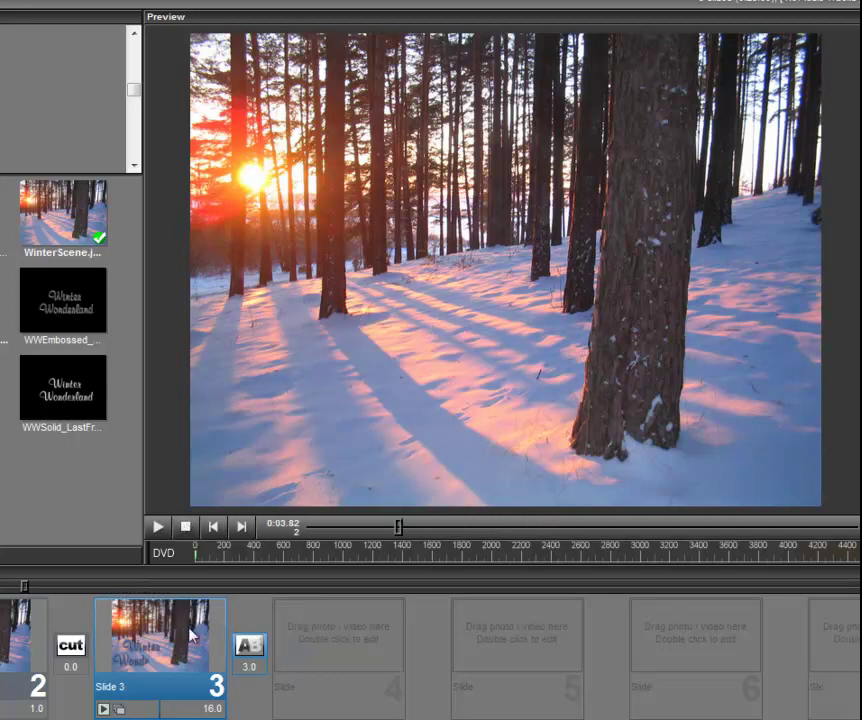
- Open Slide 3's options and select the Solid 1 layer
double_click(175, 644)
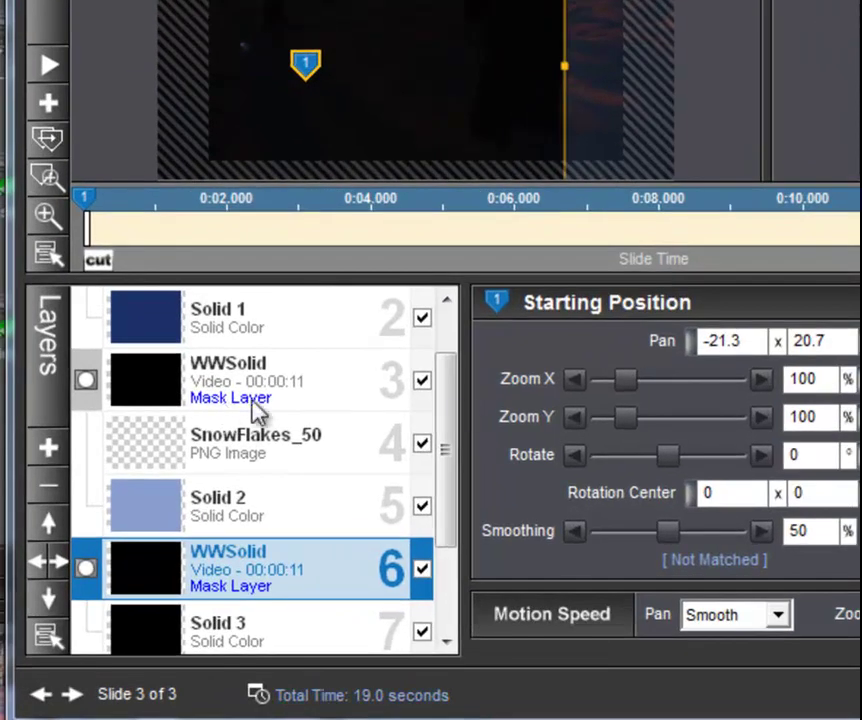
click(446, 301)
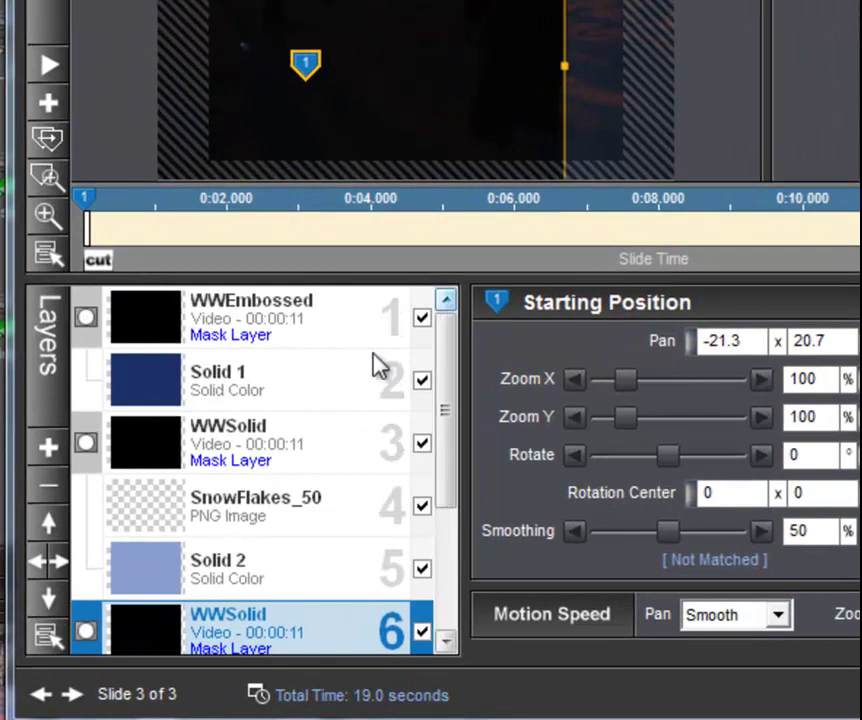
click(160, 399)
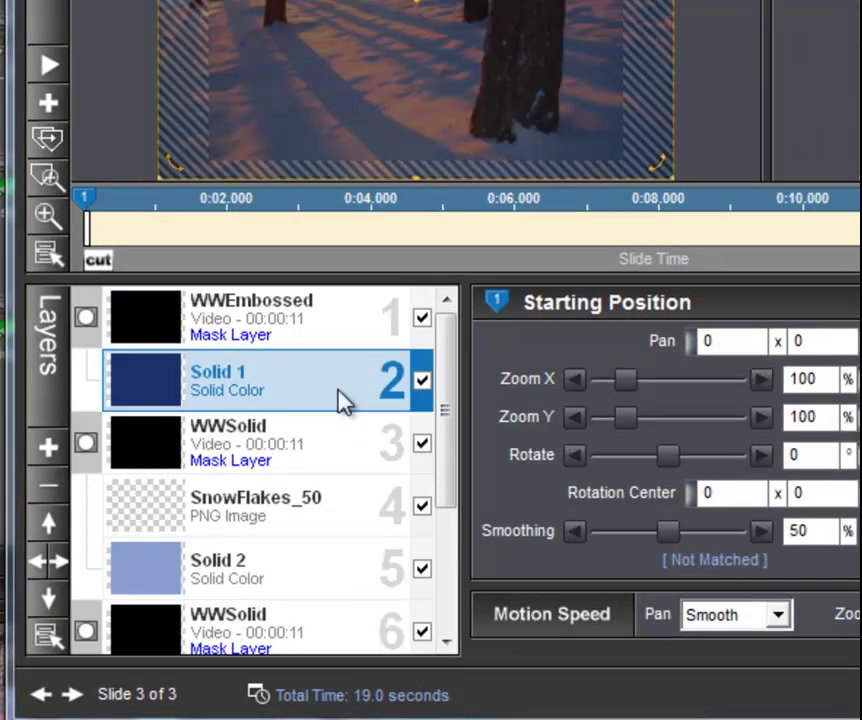
- Change Solid 1's colour from dark blue to white (255,255,255) and close the slide options
right_click(157, 391)
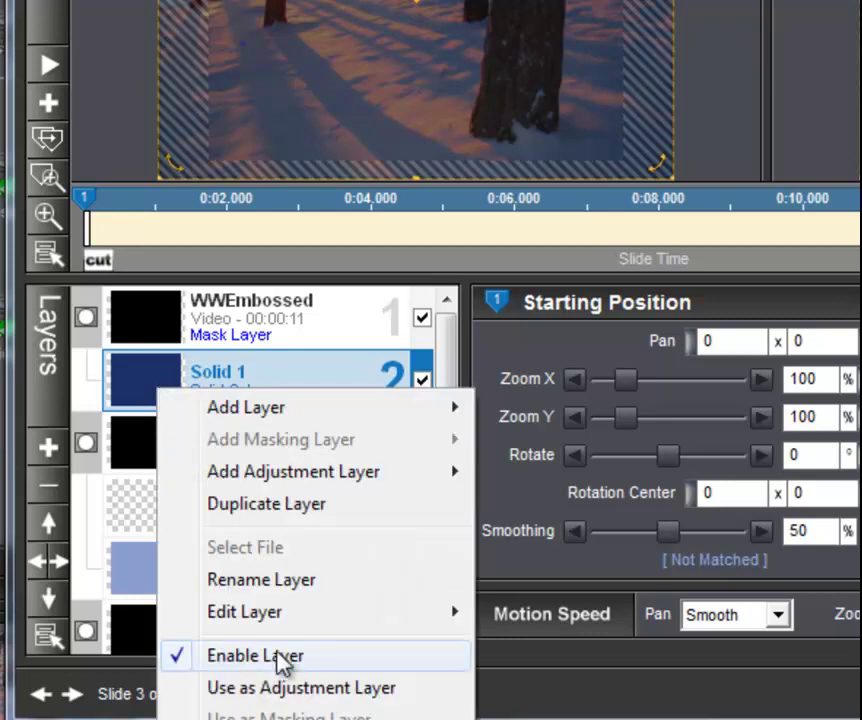
mouse_move(265, 612)
click(563, 700)
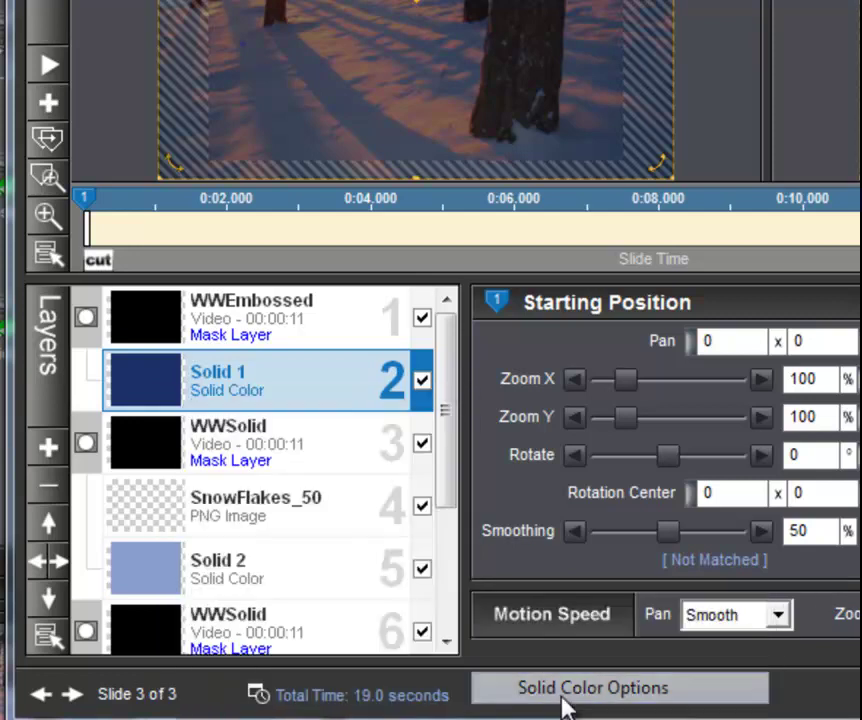
click(725, 152)
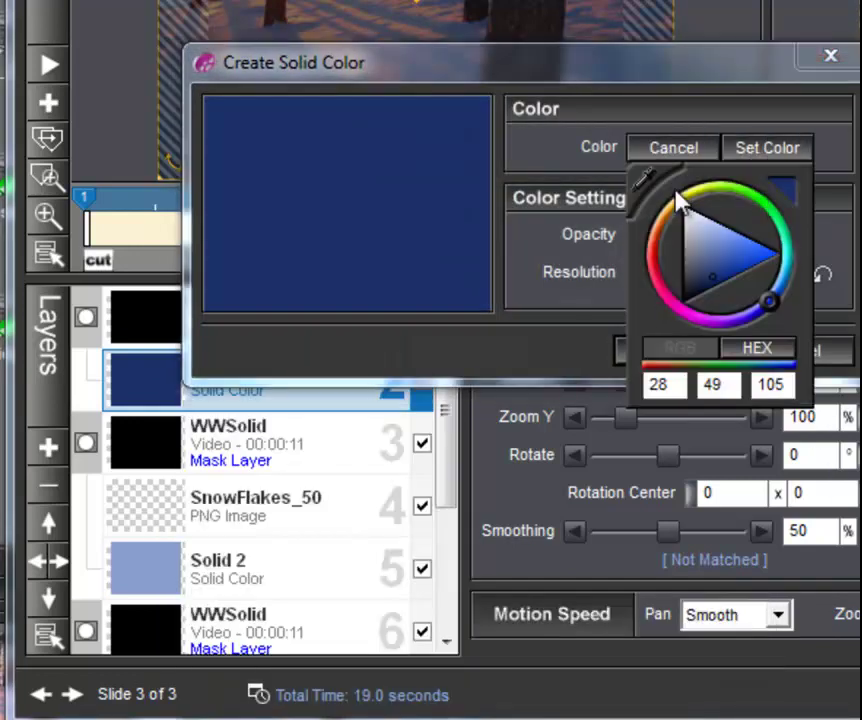
click(650, 180)
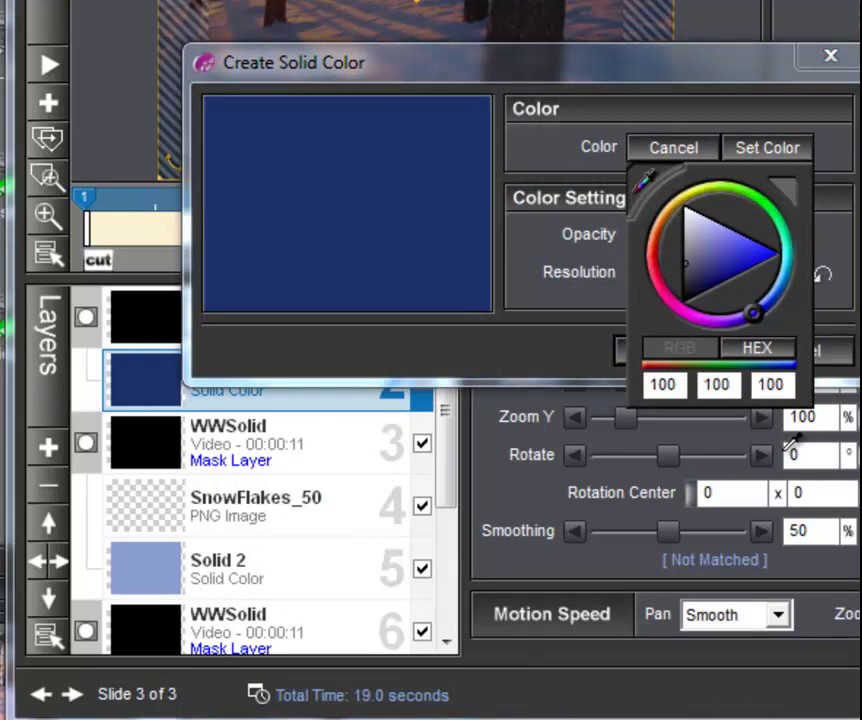
click(742, 390)
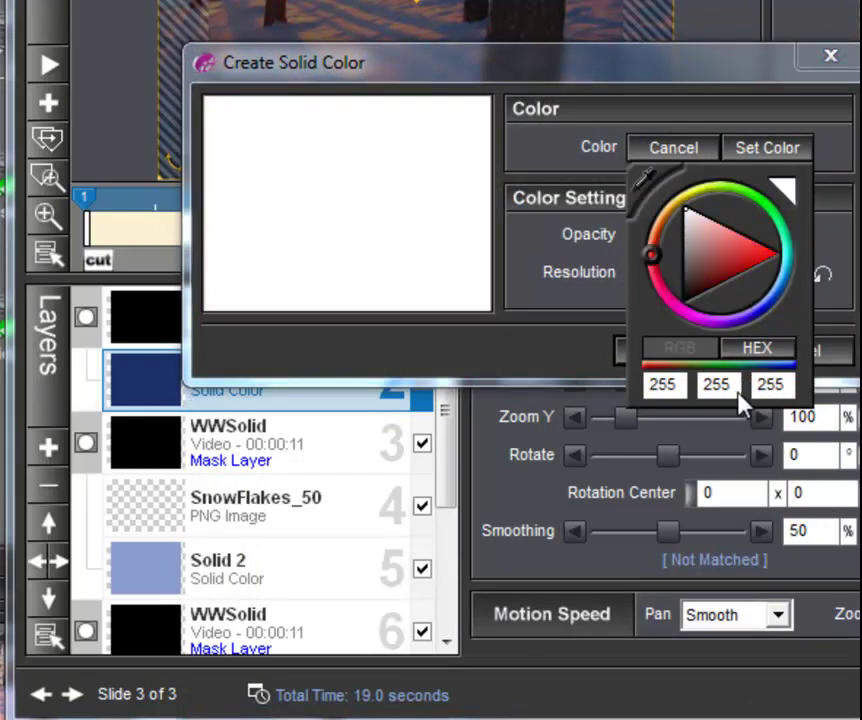
click(742, 150)
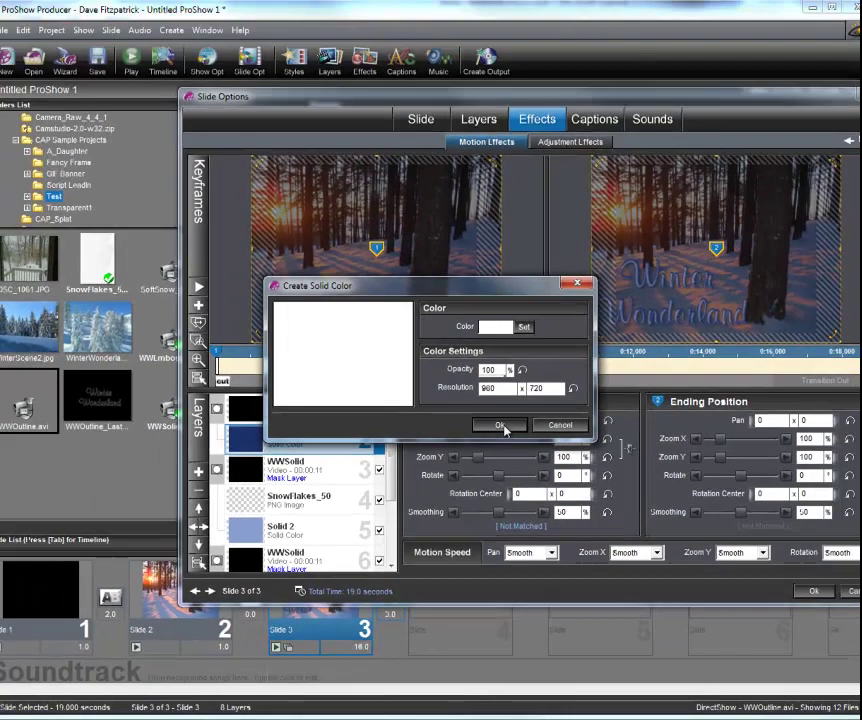
click(508, 423)
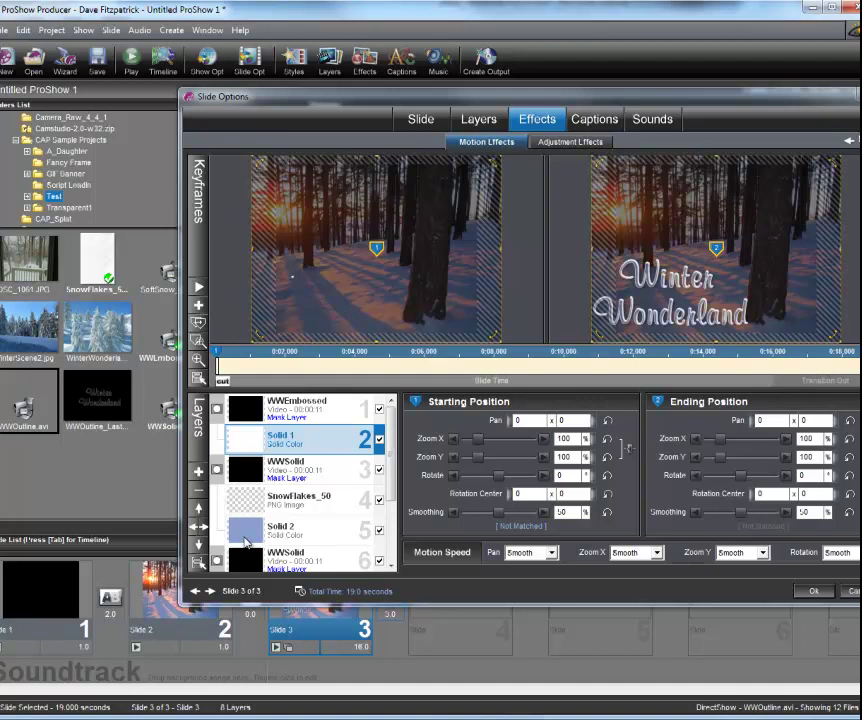
click(814, 591)
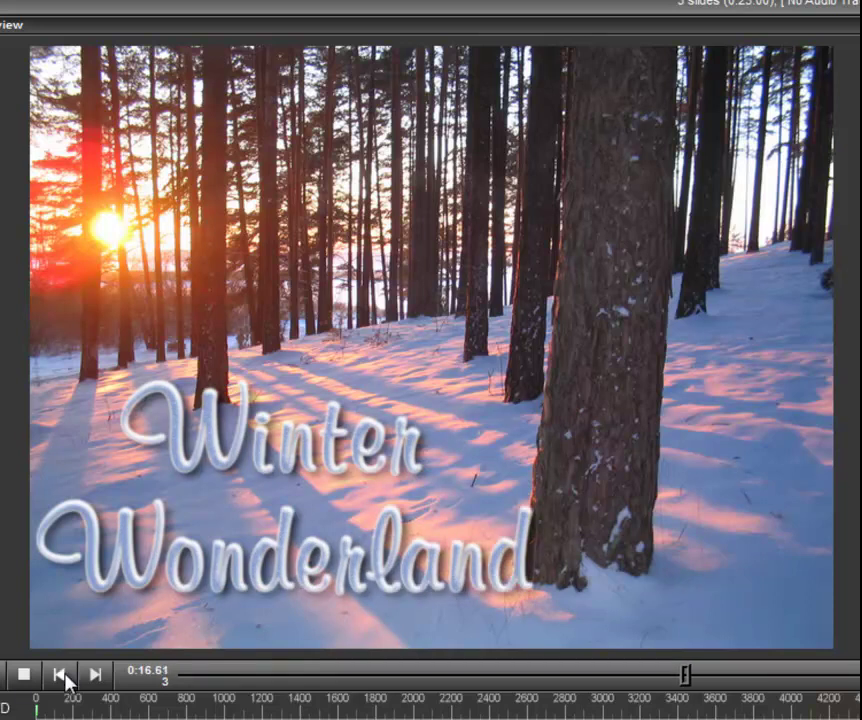
- Stop the preview and enter 30 in Slide 3's duration field
click(24, 676)
click(492, 598)
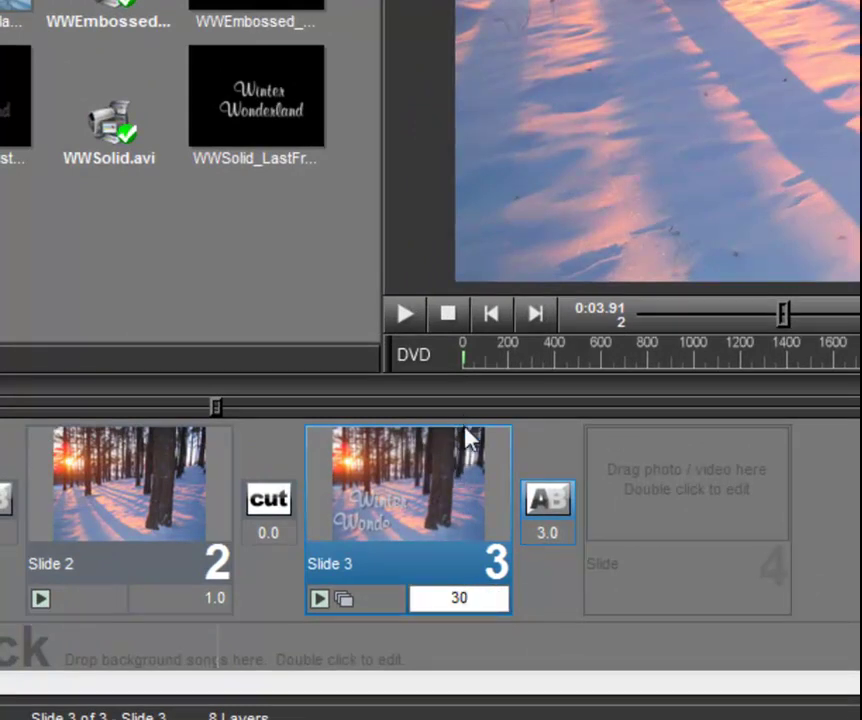
- Confirm Slide 3's 30-second duration and drop the SoftSnow video onto the slide
key(Return)
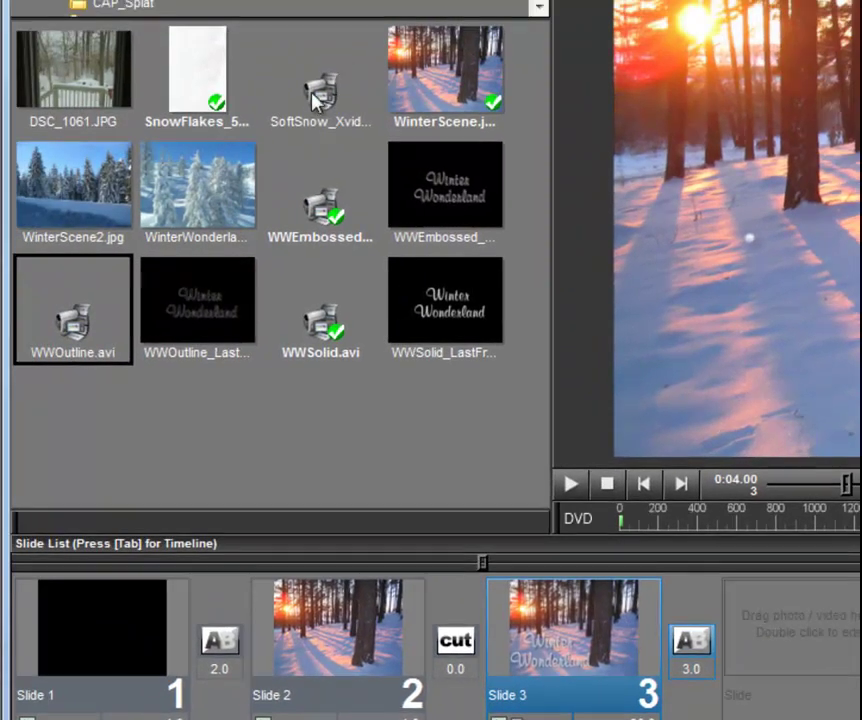
click(315, 75)
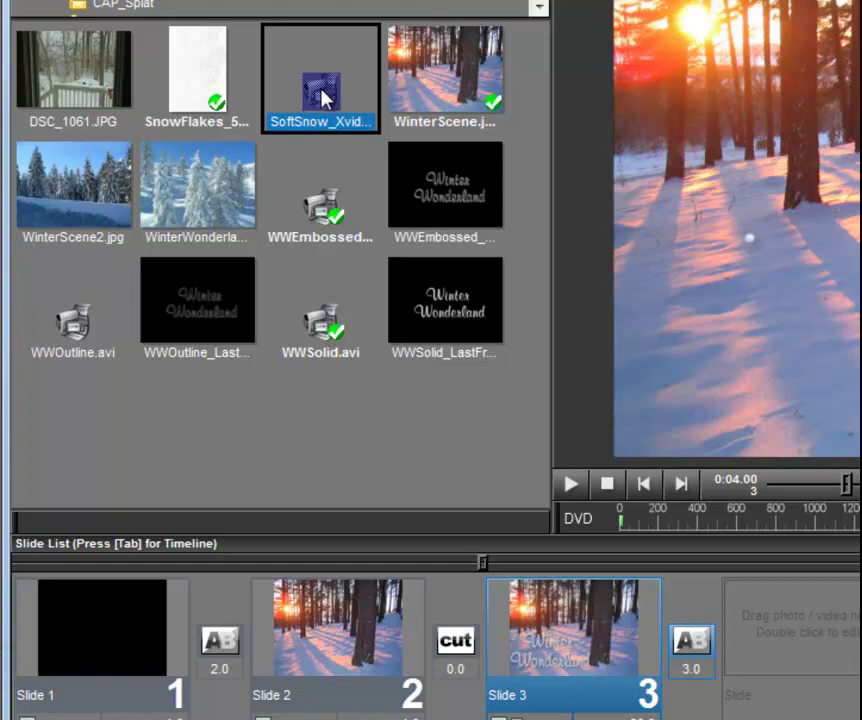
drag(470, 197, 562, 622)
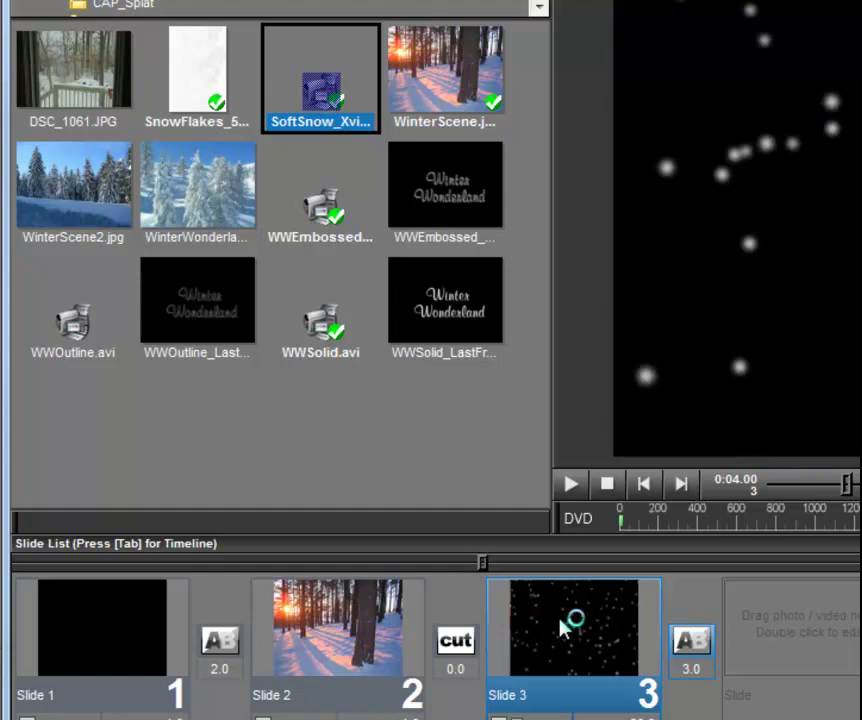
- Add a white solid colour layer, Solid 4, to Slide 3
double_click(588, 640)
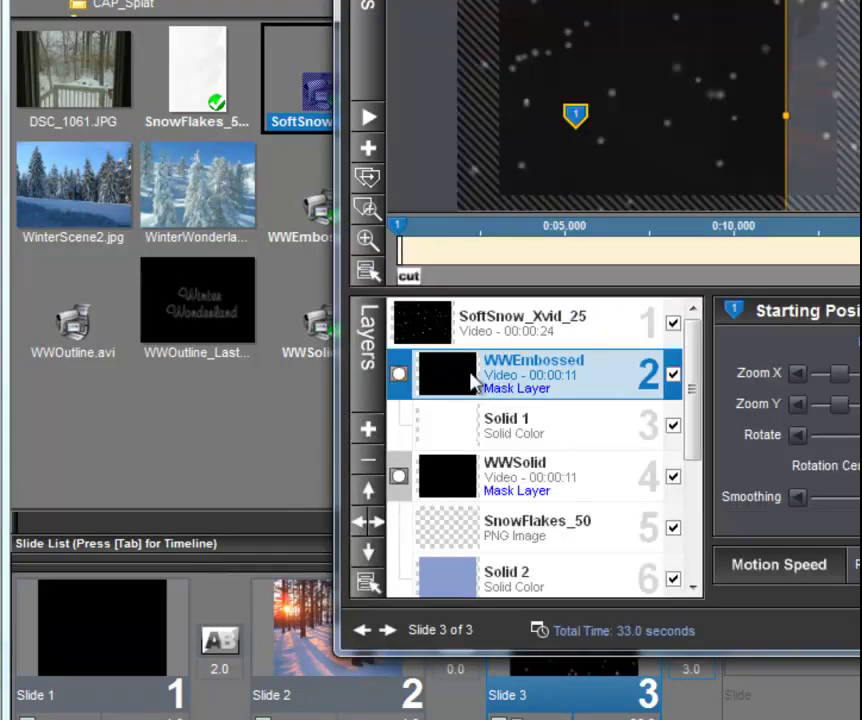
click(369, 431)
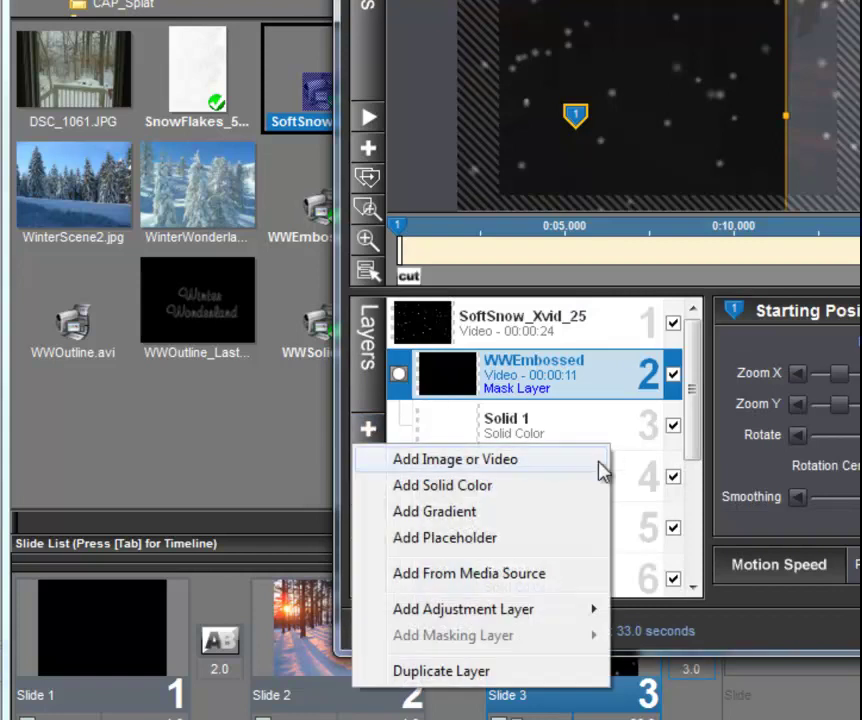
click(464, 487)
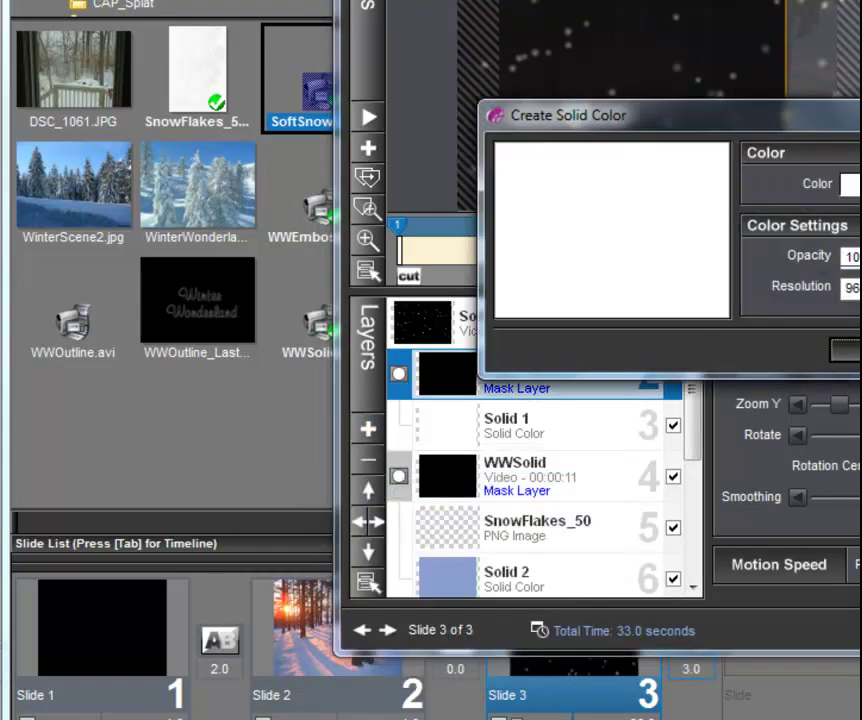
click(848, 349)
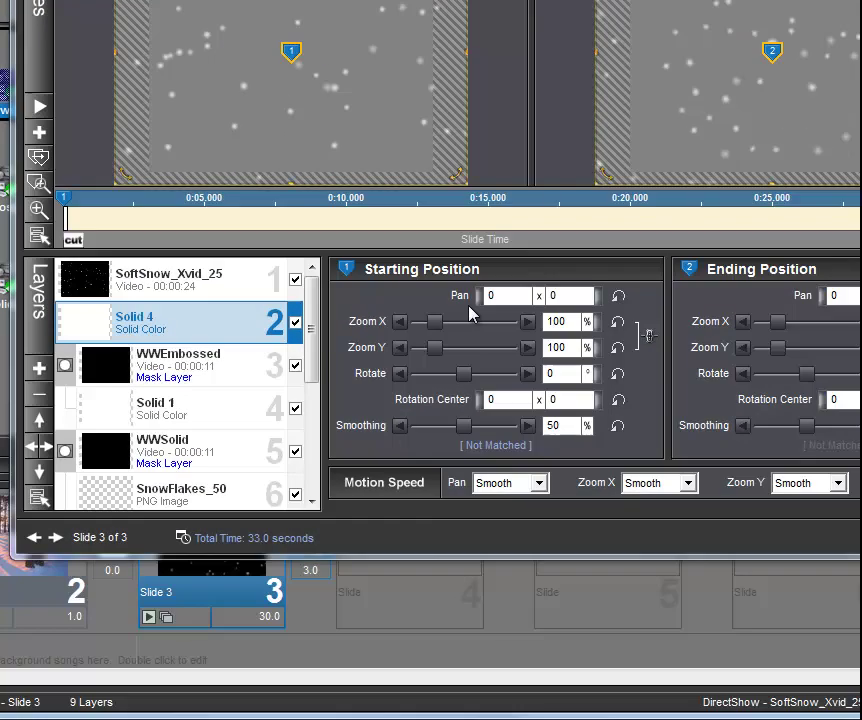
- Make the SoftSnow_Xvid_25 layer a masking layer
click(168, 286)
right_click(175, 287)
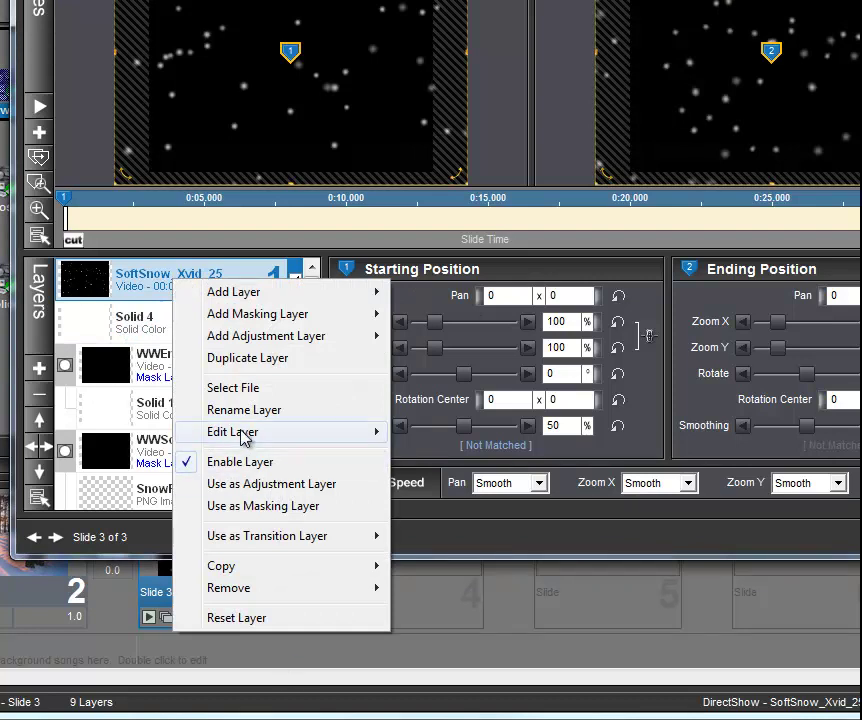
click(238, 508)
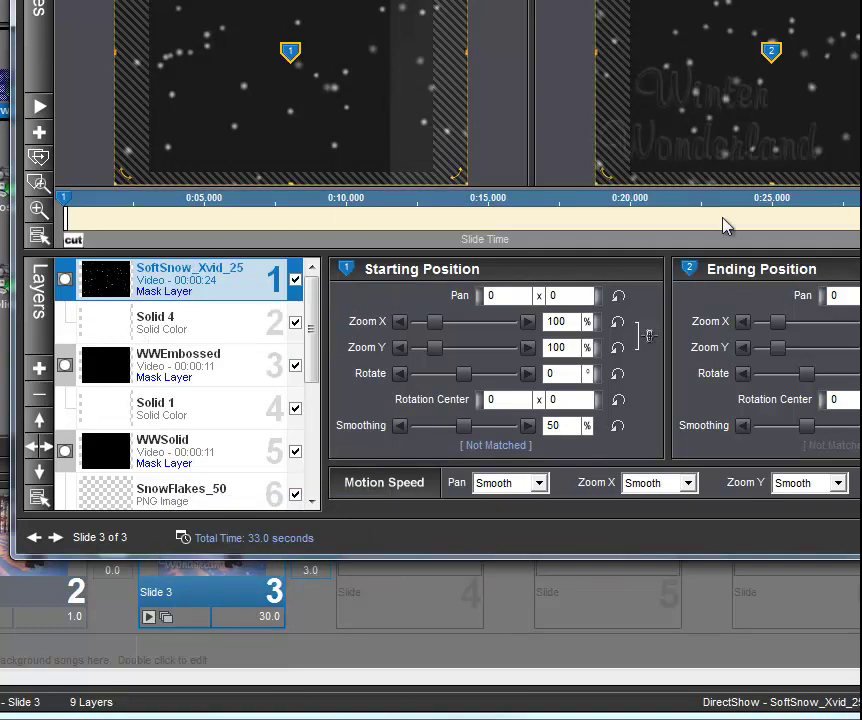
- Move the first keyframe to about 15 seconds, leaving the slide transition unchanged
mouse_move(65, 199)
mouse_down()
mouse_move(503, 208)
mouse_move(482, 212)
mouse_move(496, 198)
mouse_move(503, 216)
mouse_up()
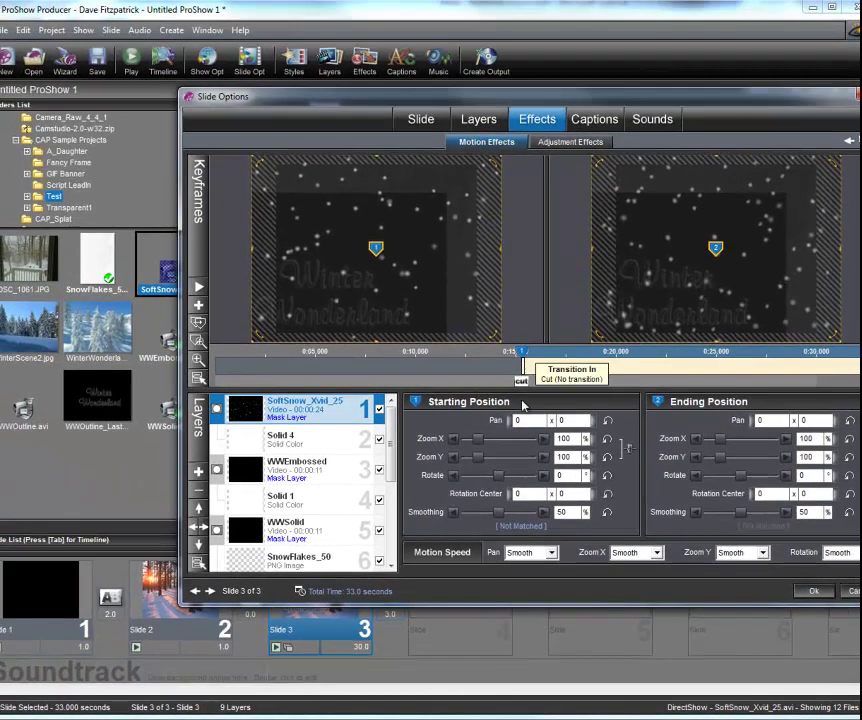
click(501, 242)
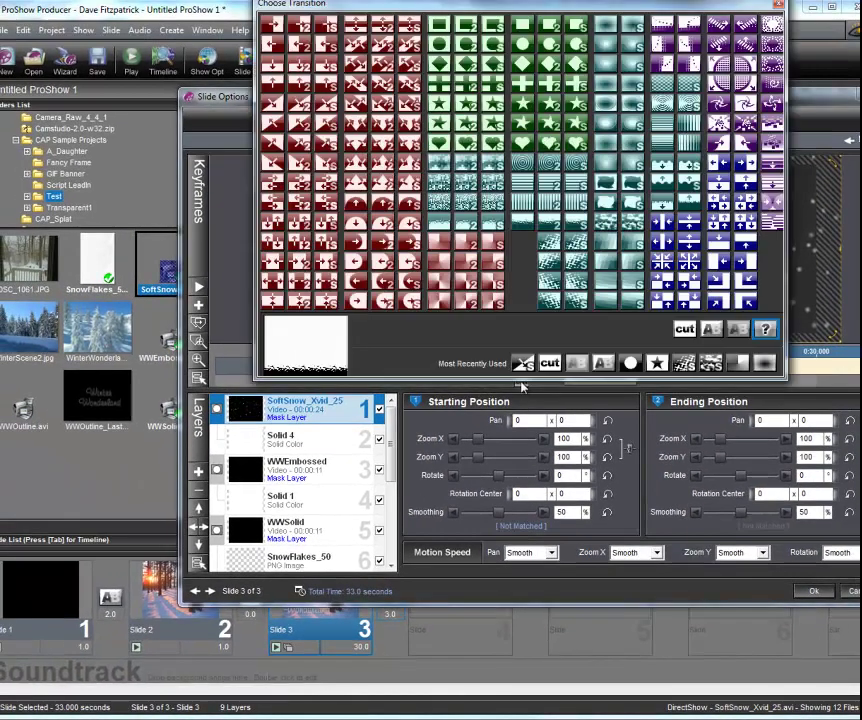
click(588, 363)
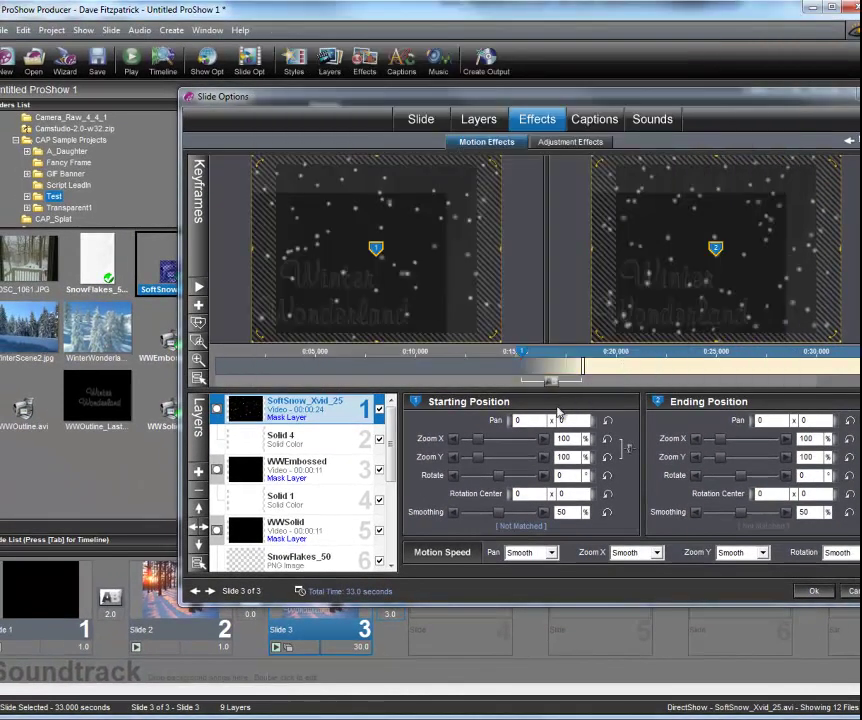
click(814, 591)
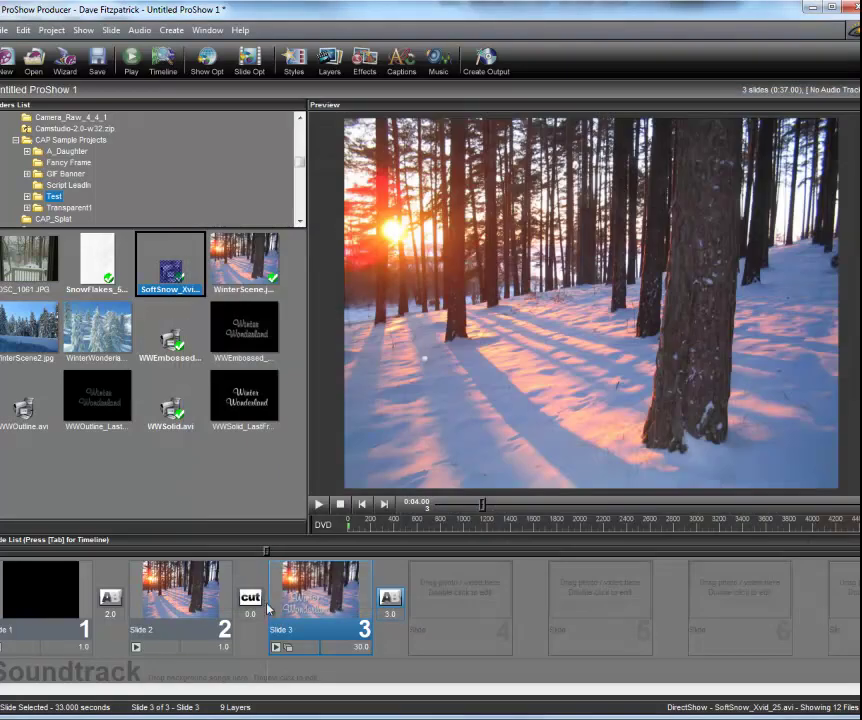
click(318, 504)
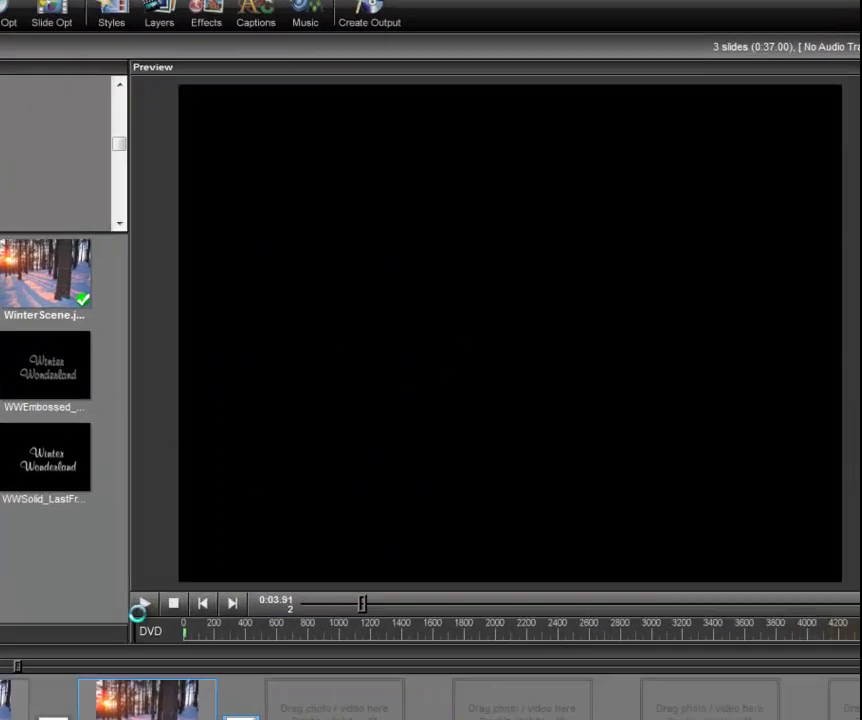